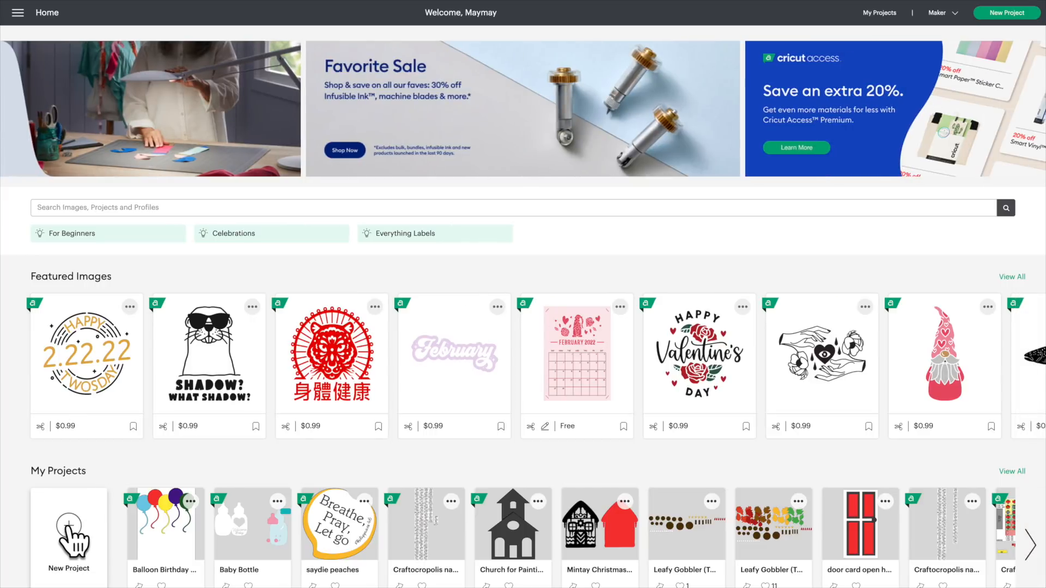
- Start a new project and change the blank canvas colour to light green
click(69, 525)
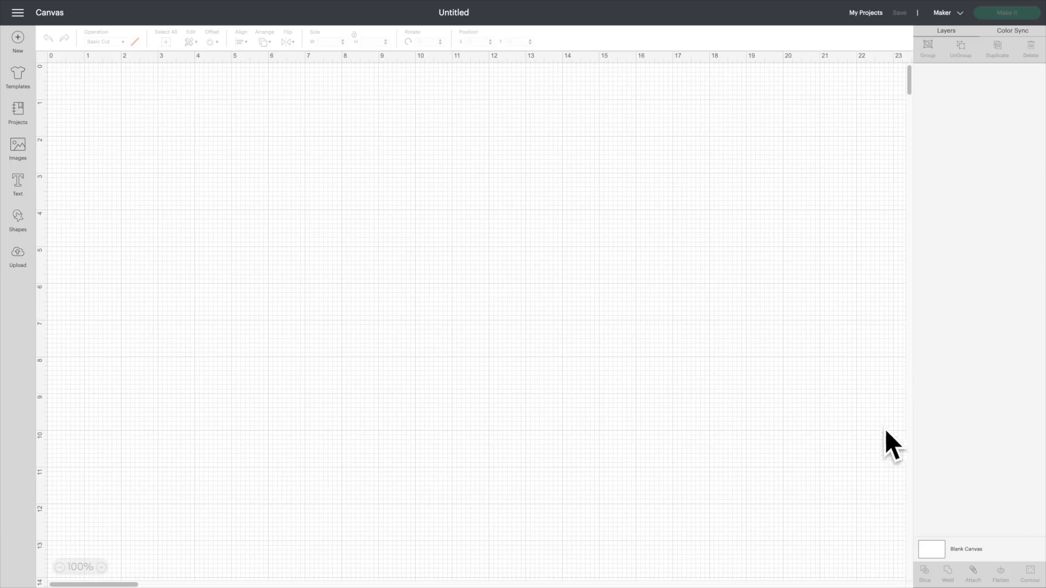
click(933, 546)
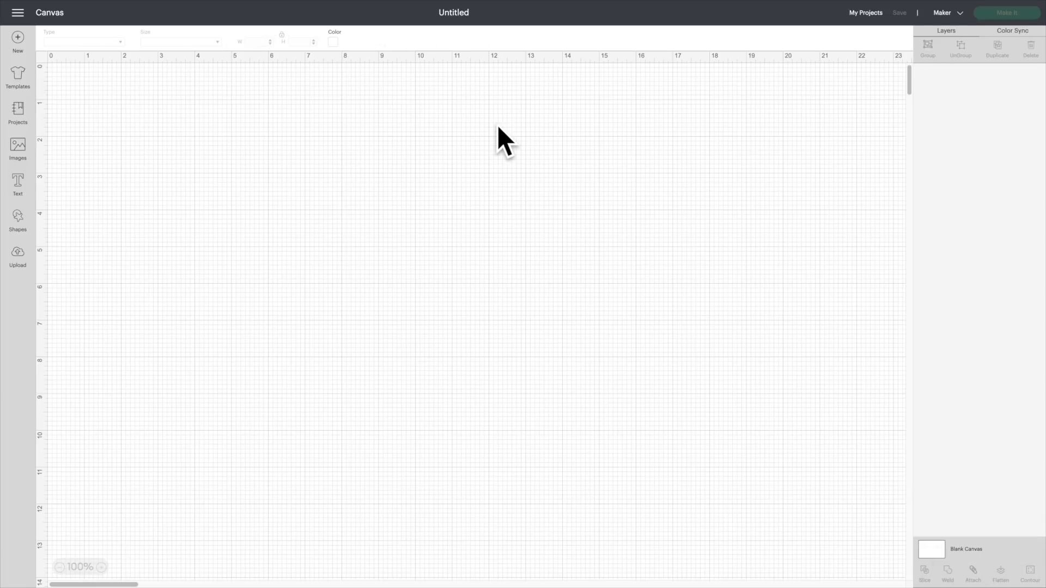
click(333, 42)
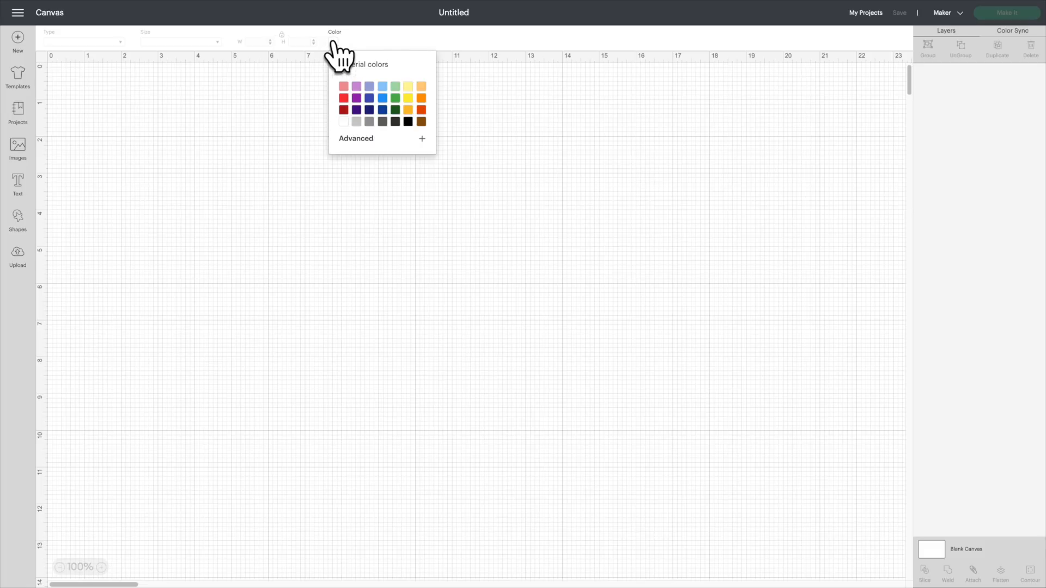
click(395, 88)
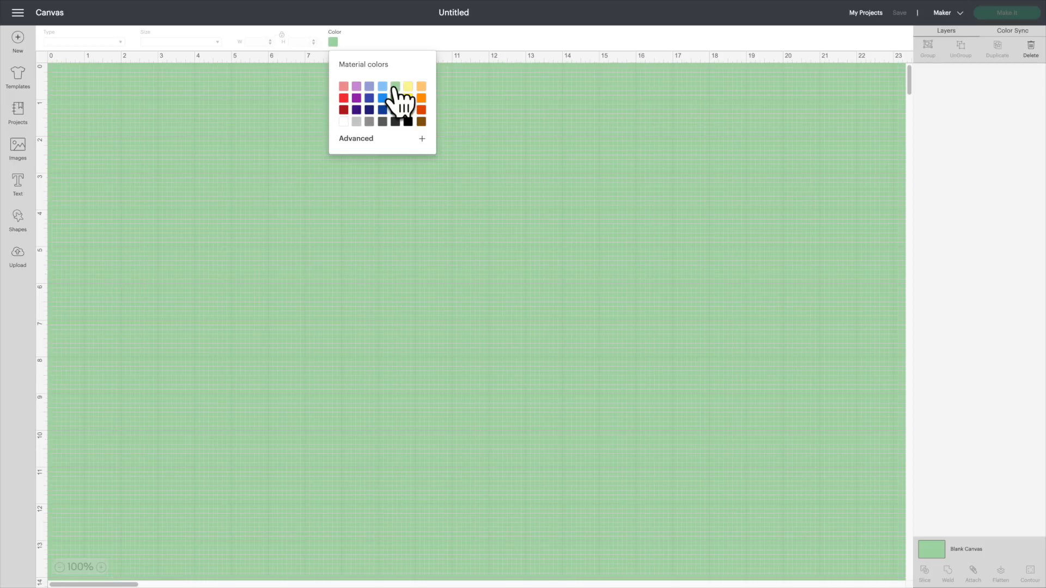
click(531, 149)
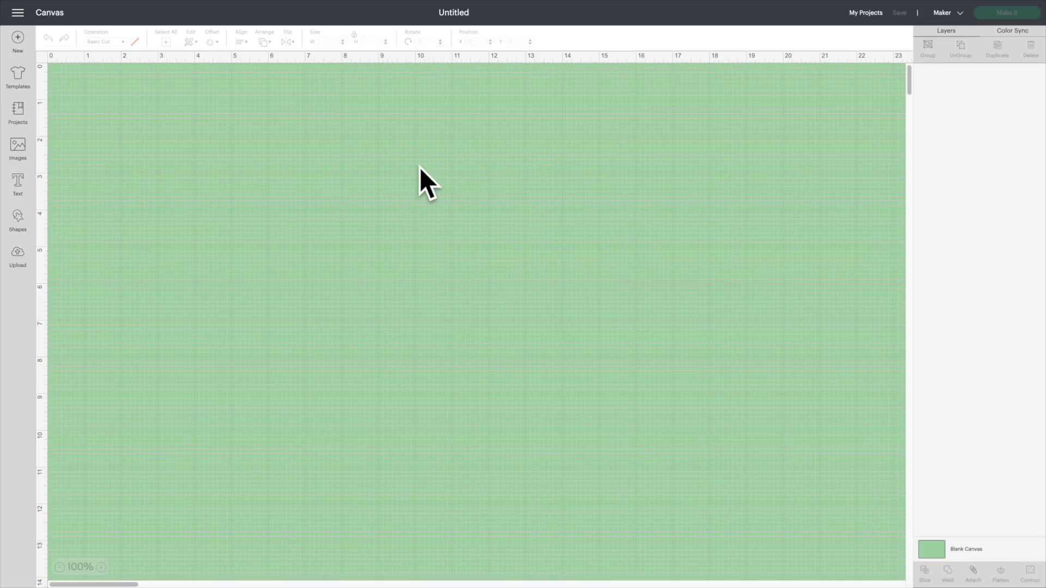
- Search the image library for Valentine and save the grey kitty image holding a heart
click(18, 153)
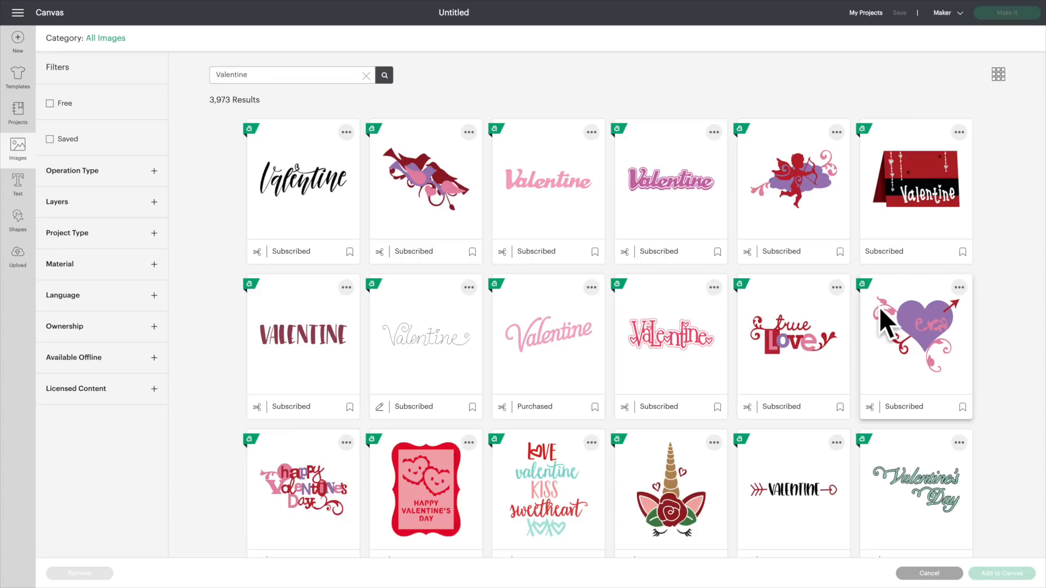
scroll(988, 354, down, 10)
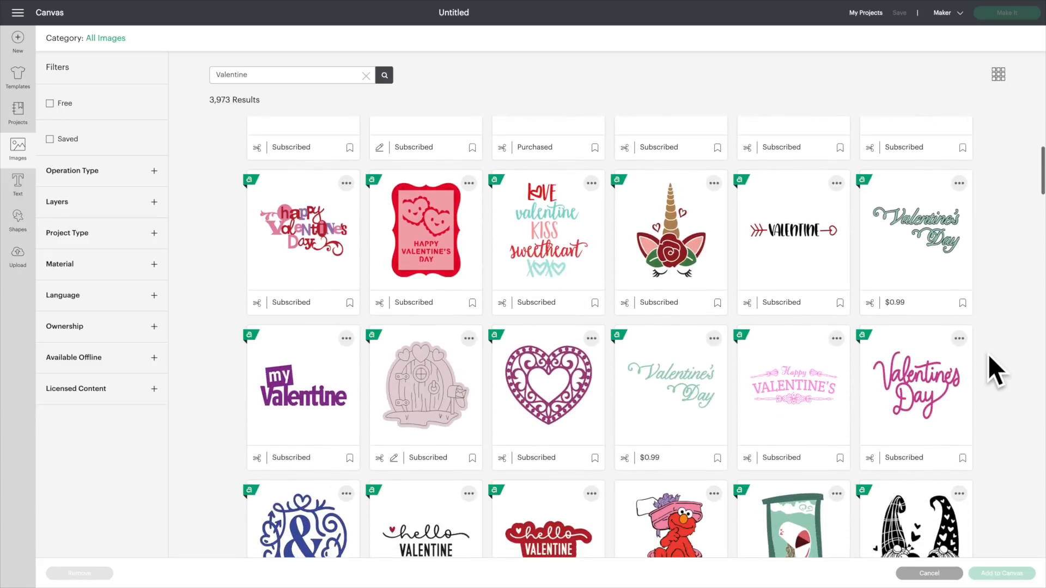
scroll(989, 357, down, 12)
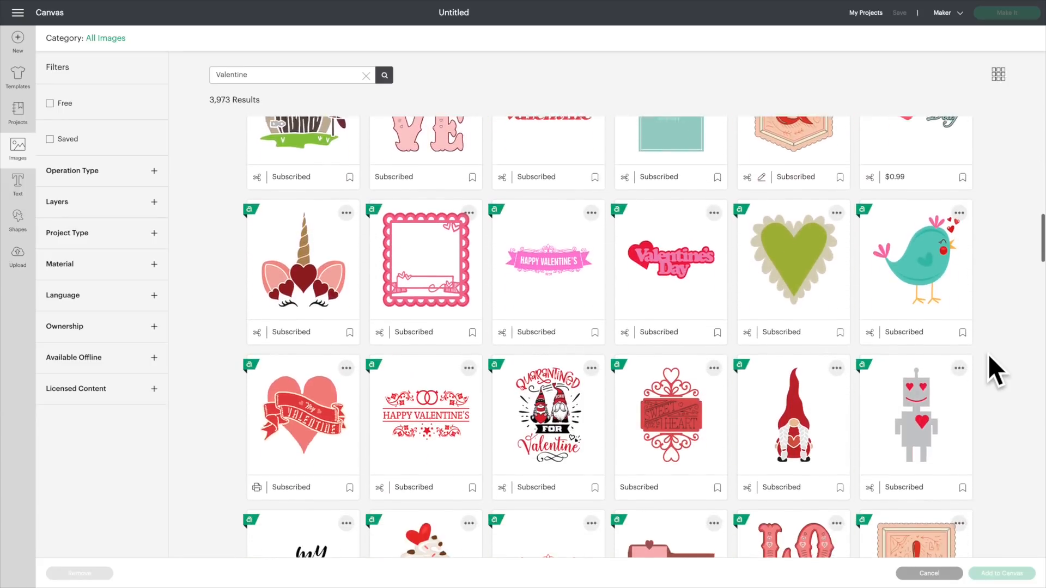
scroll(988, 355, down, 11)
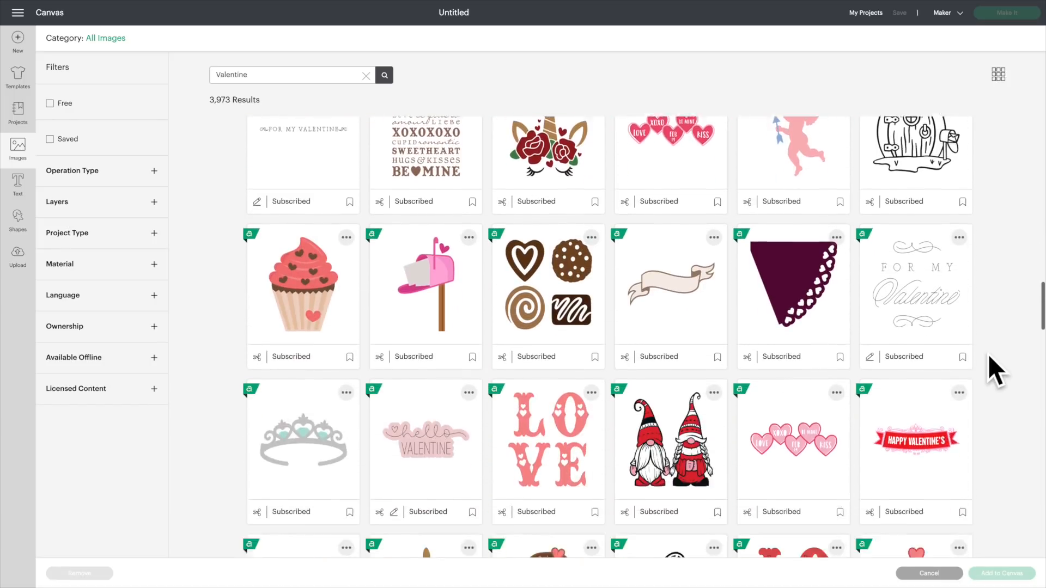
scroll(988, 354, down, 12)
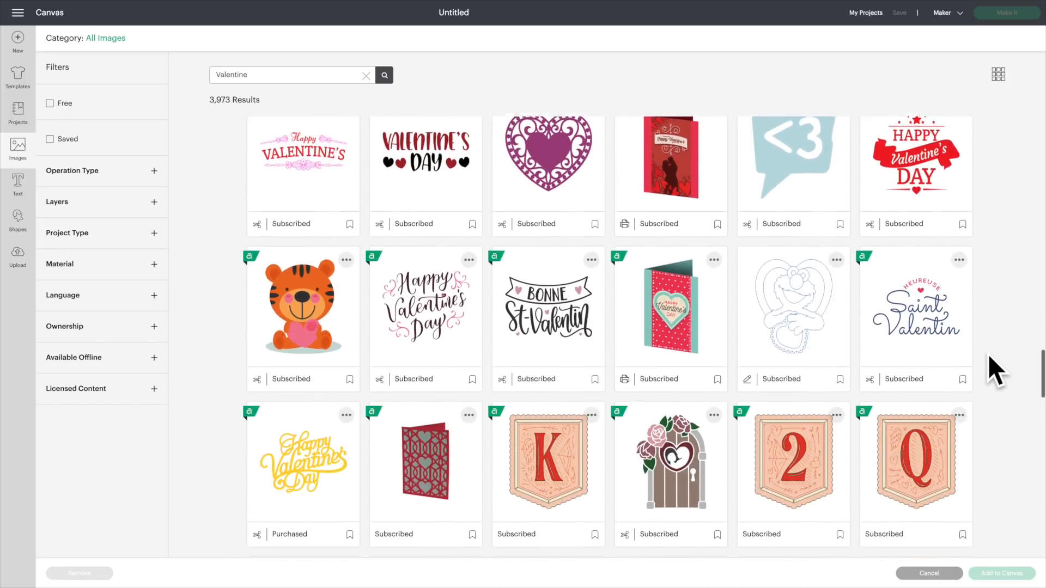
scroll(988, 354, down, 9)
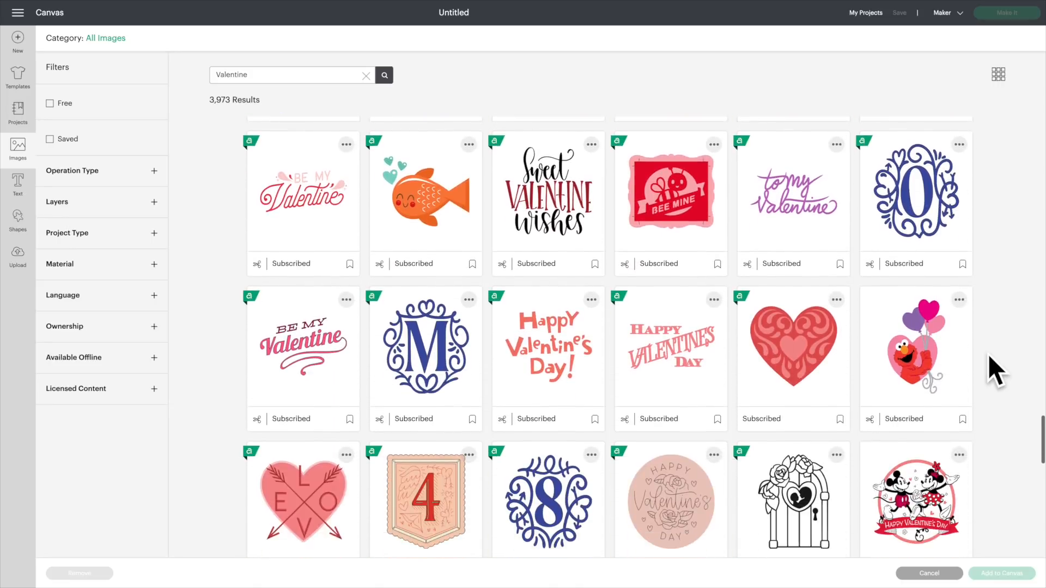
scroll(988, 354, down, 9)
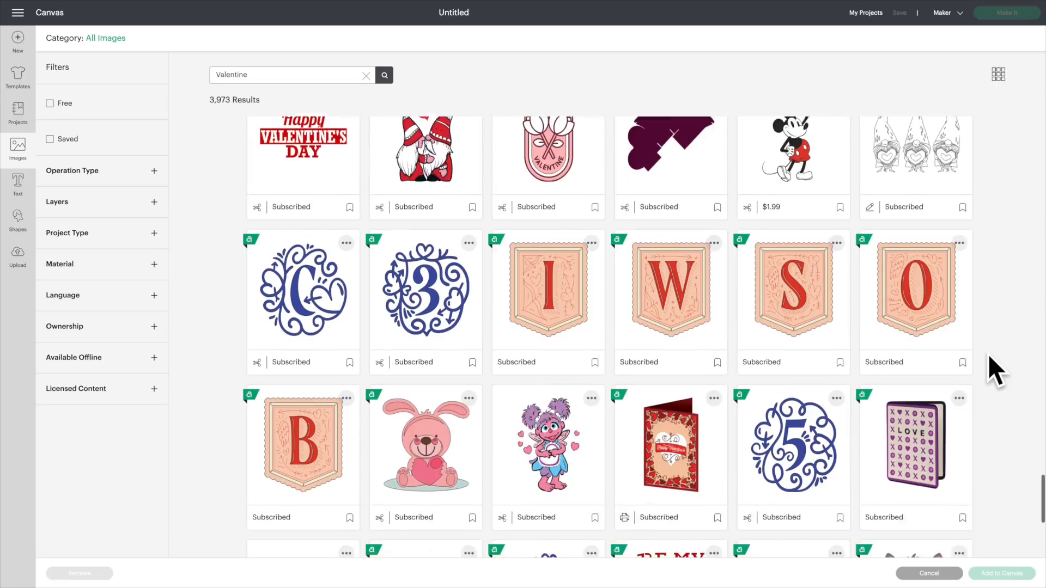
scroll(988, 354, down, 2)
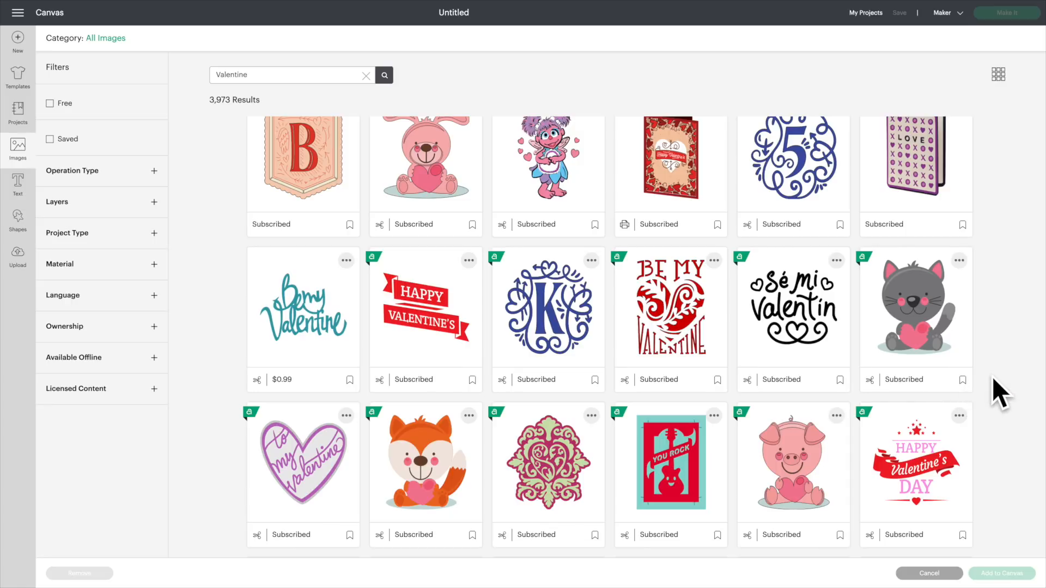
click(963, 379)
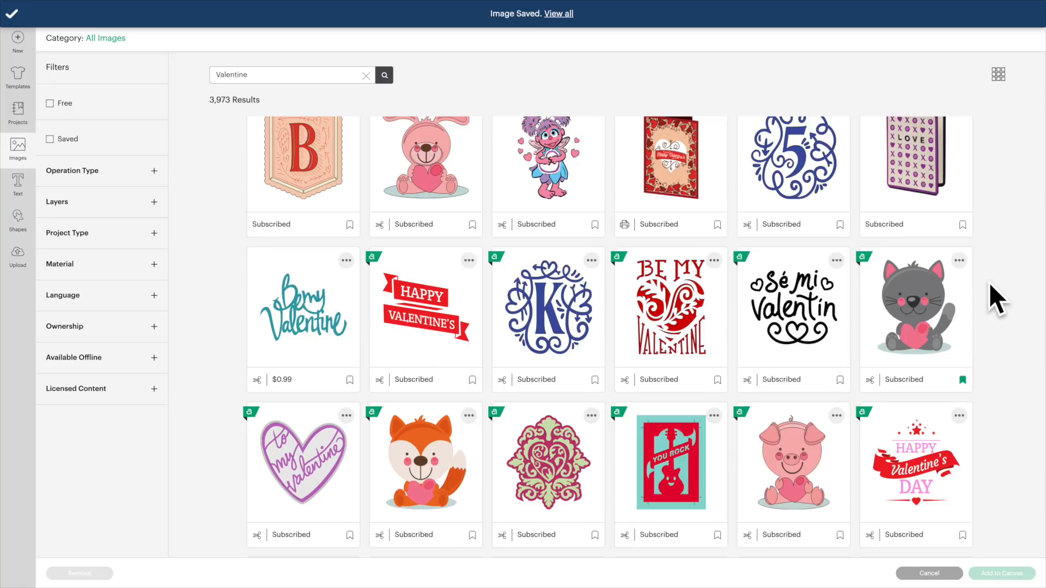
- Look up the saved kitty's image number and search the library for #MA8240A9
click(959, 261)
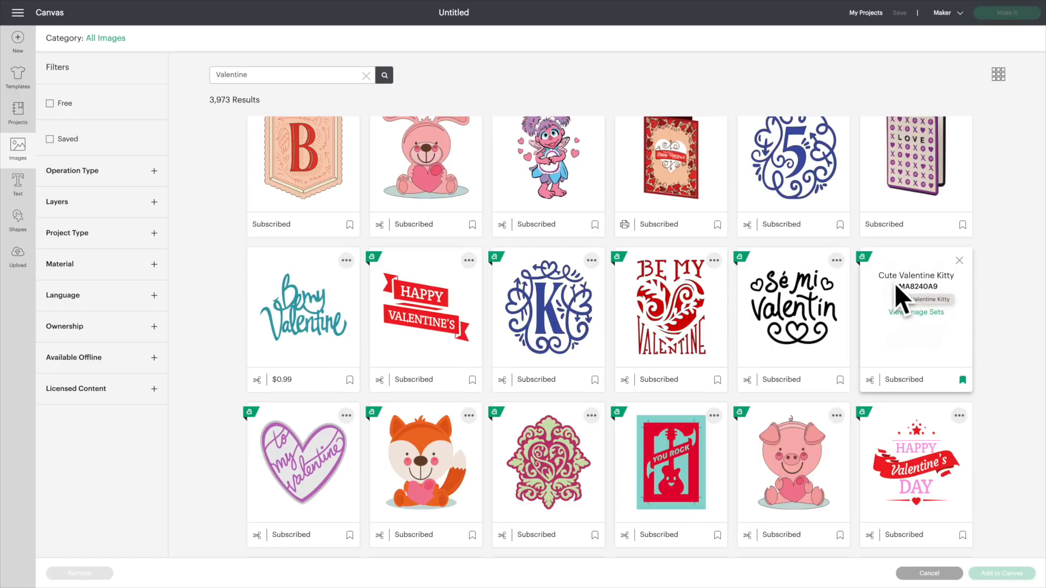
drag(894, 286, 939, 285)
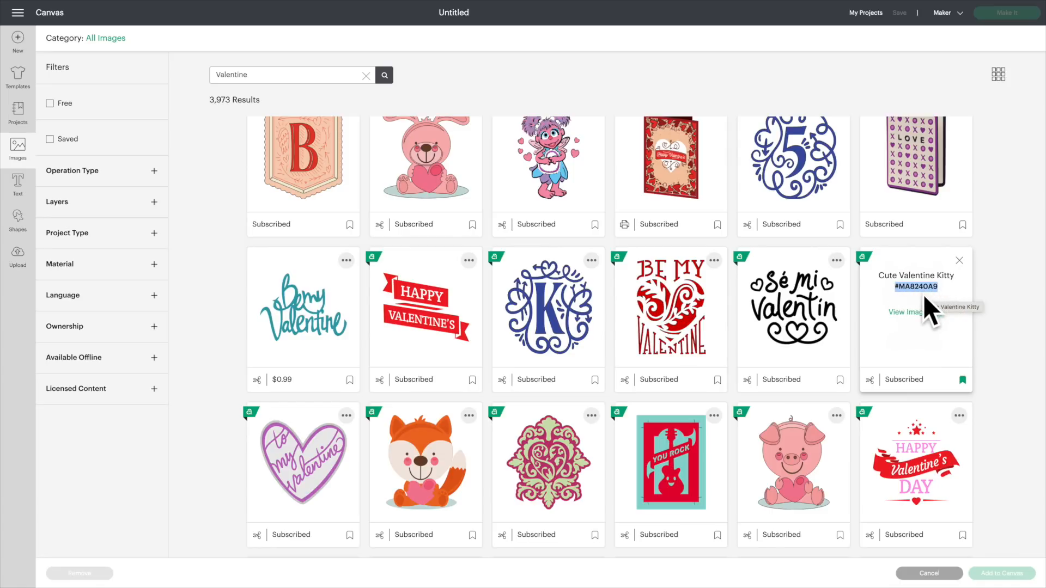
double_click(241, 75)
text(#MA8240A9)
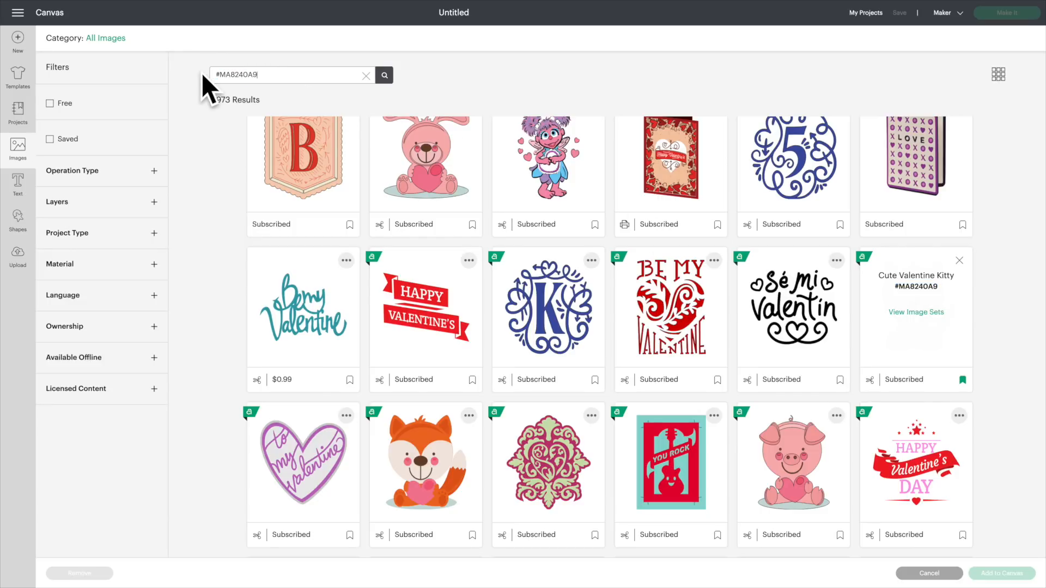
key(Return)
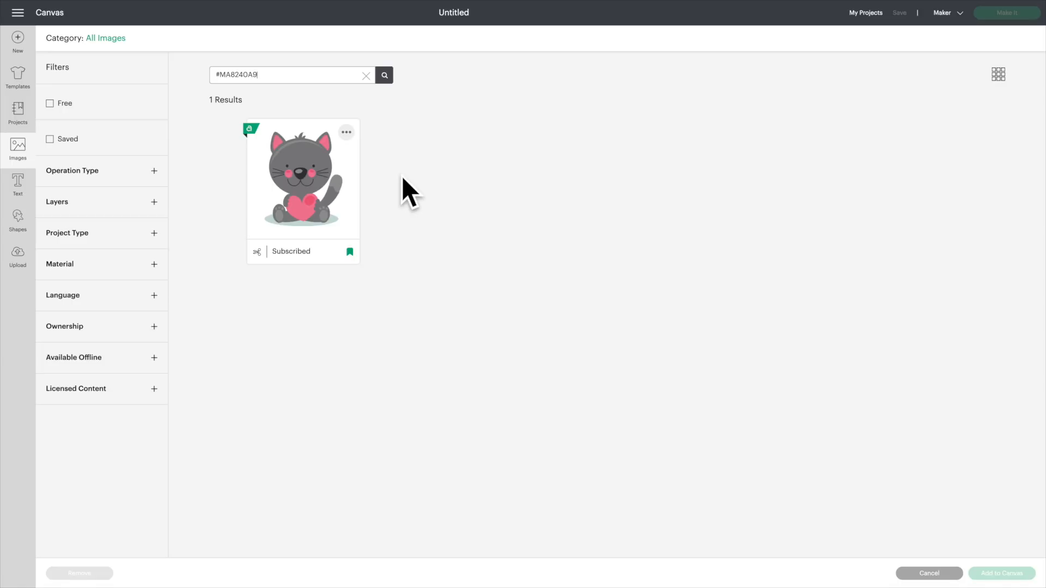
- Open the kitty's related image set, Miss Kate Cuttables - All You Need Is Love
click(346, 132)
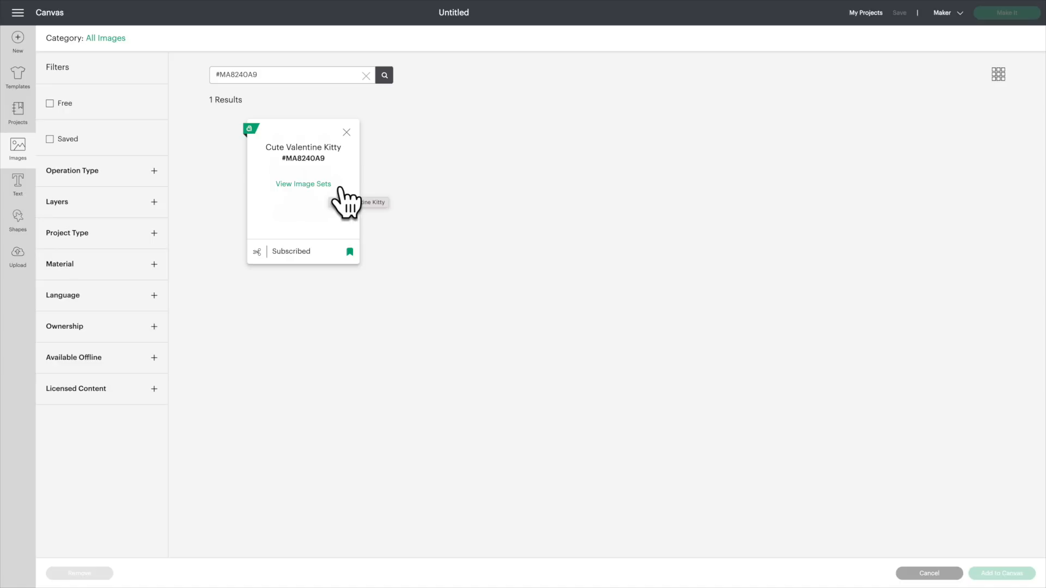
click(305, 185)
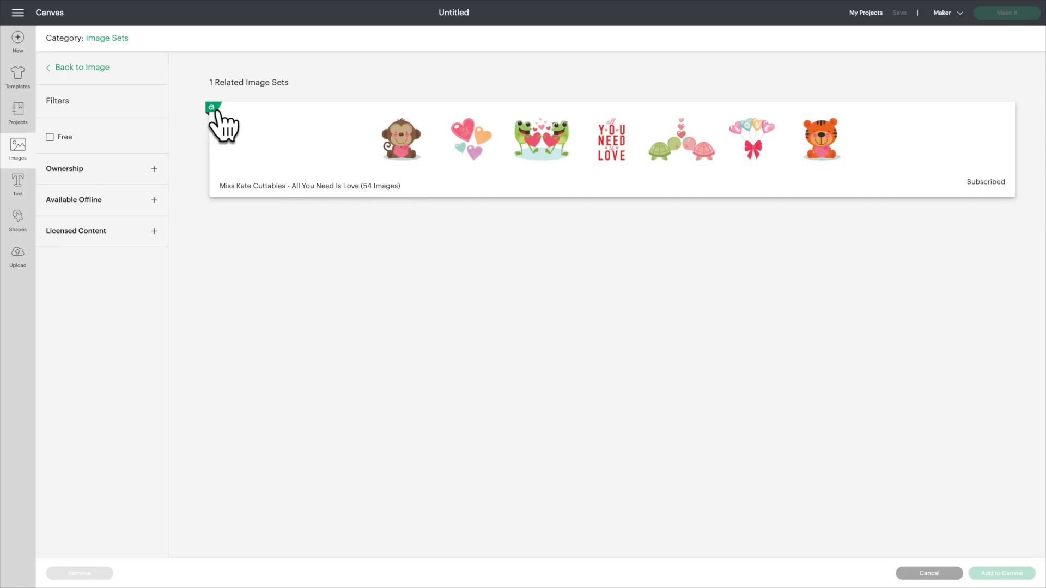
click(512, 143)
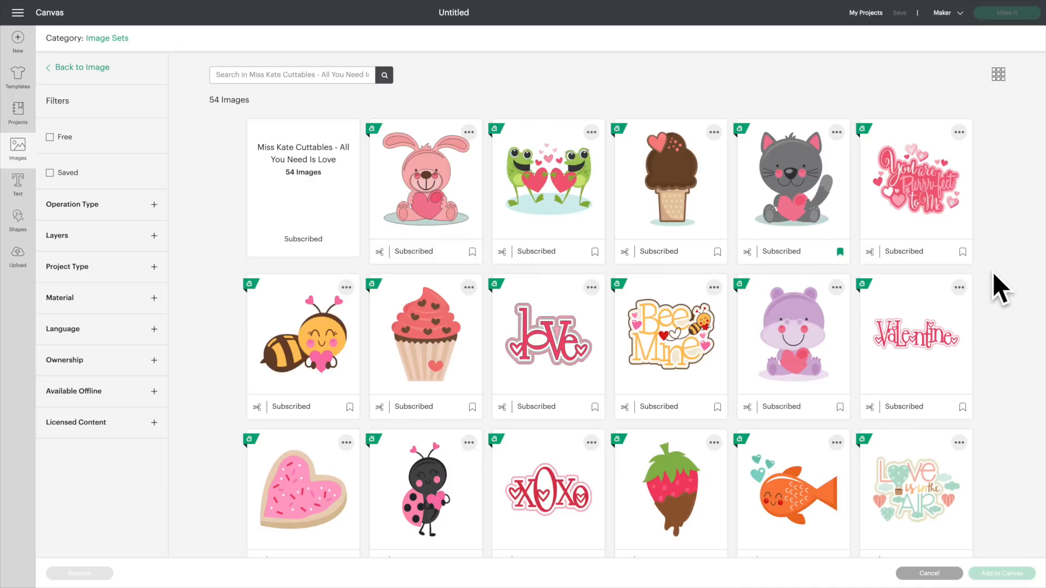
- Find the raccoon holding a heart in the image set and save it
scroll(993, 272, down, 5)
scroll(993, 272, down, 9)
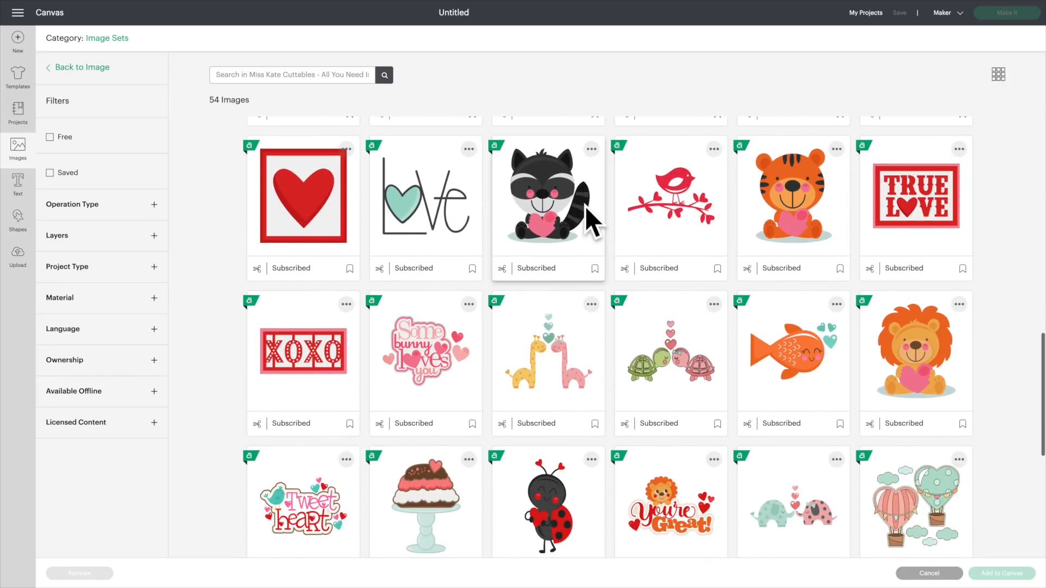
click(594, 268)
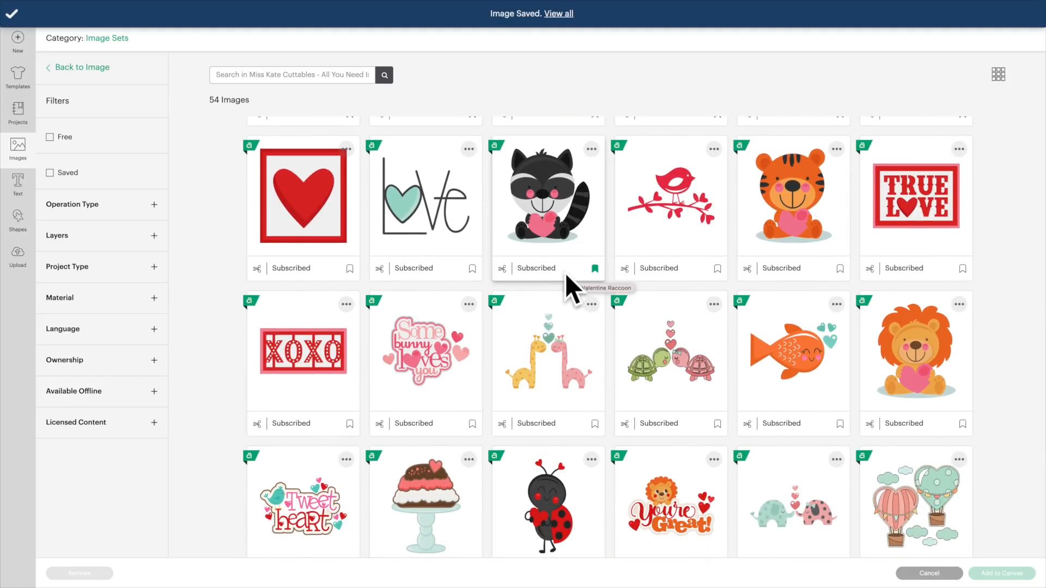
- Select the grey kitty, purple hippo, pink ladybug and bumblebee images in the set
scroll(992, 271, up, 10)
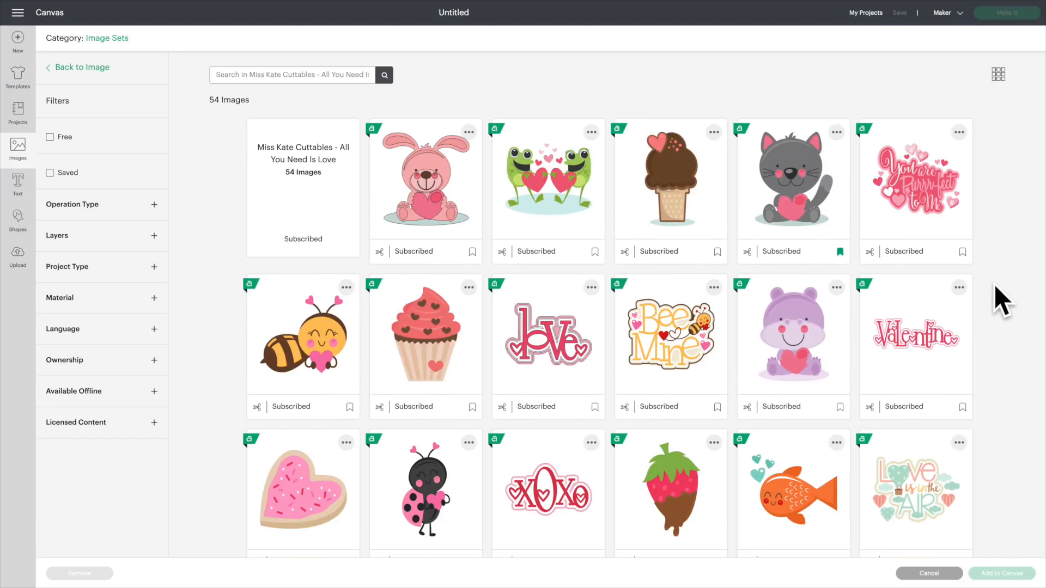
click(799, 181)
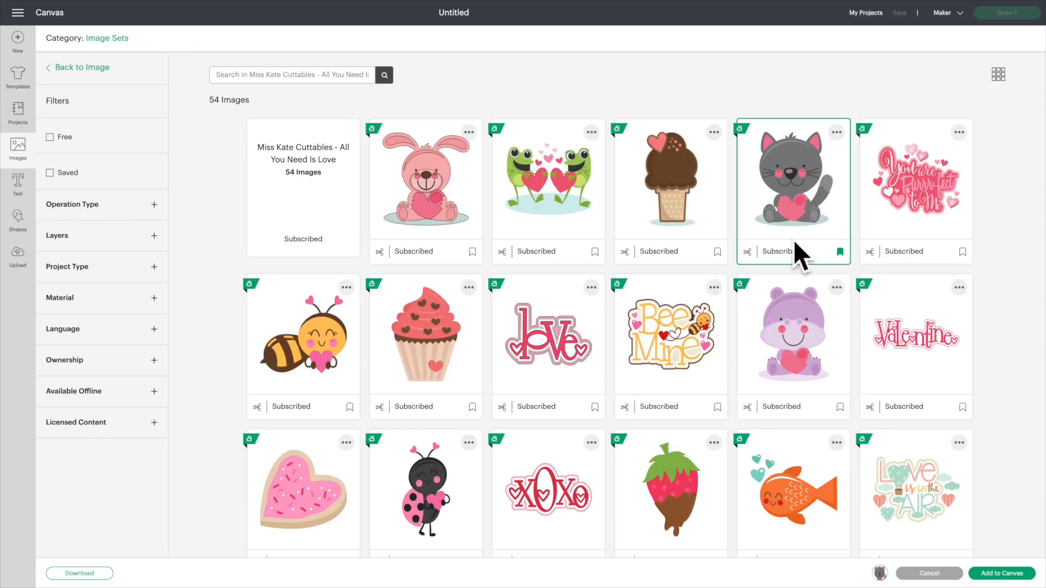
click(795, 309)
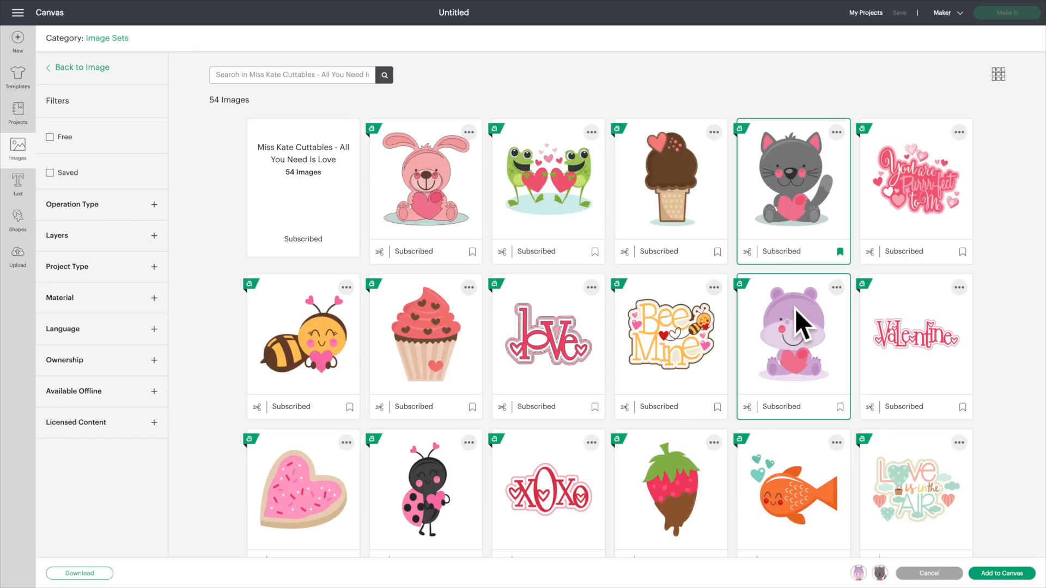
click(436, 478)
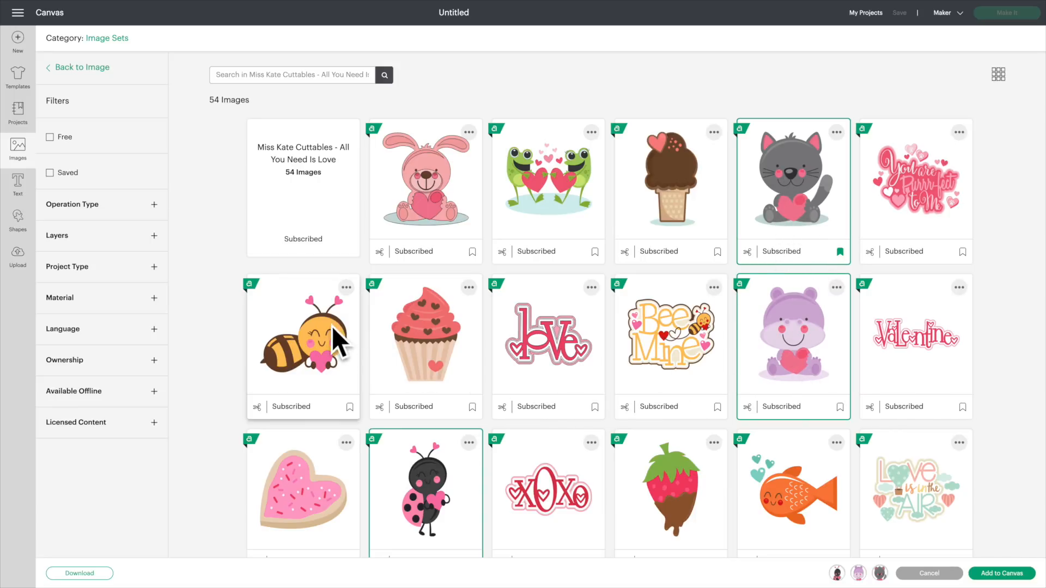
click(289, 323)
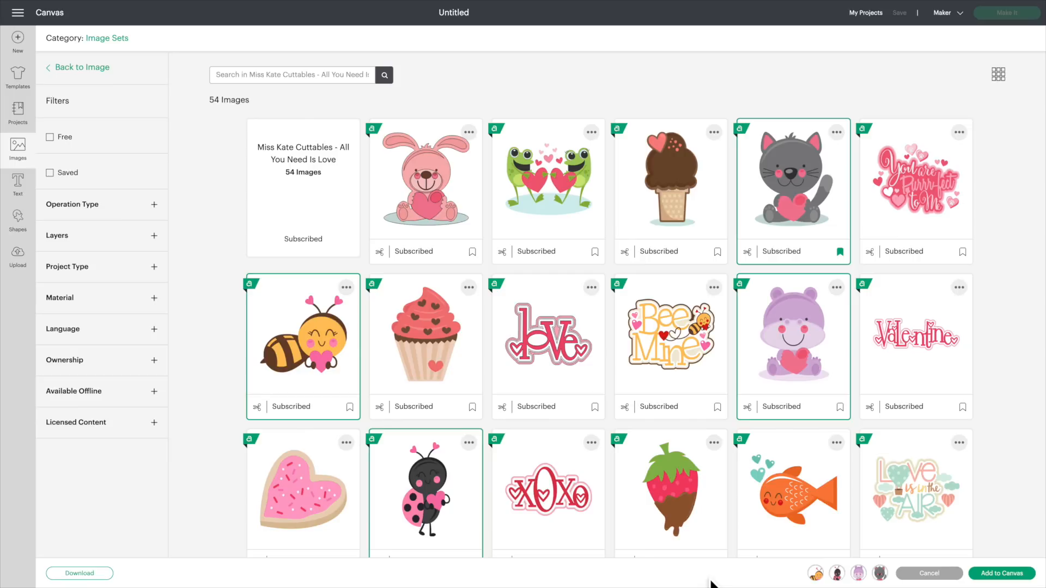
- Remove the bee, hippo and kitty from the selection and add the ladybug to the canvas
mouse_move(815, 575)
click(815, 574)
click(859, 574)
click(860, 575)
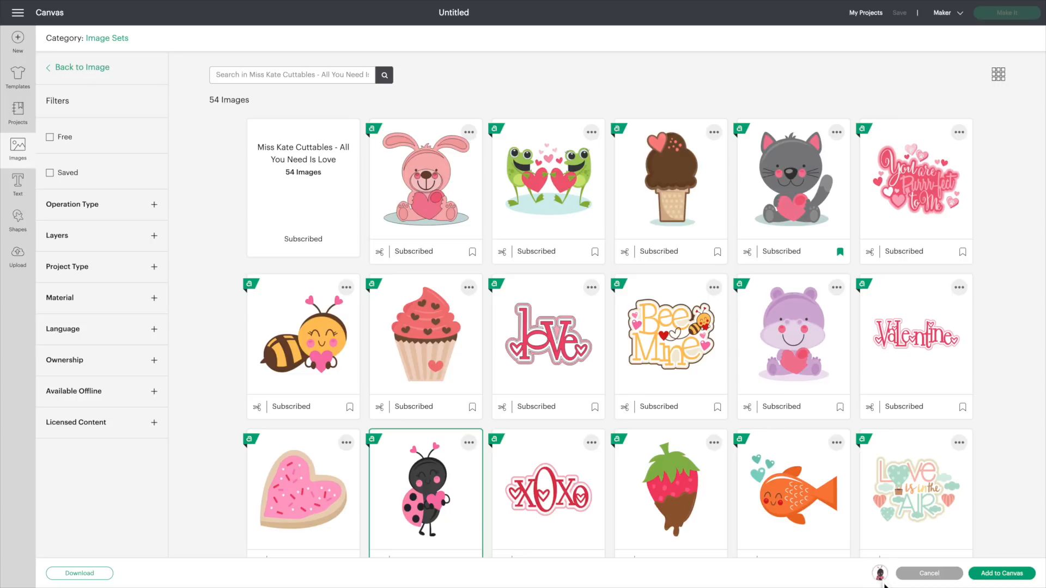
click(999, 574)
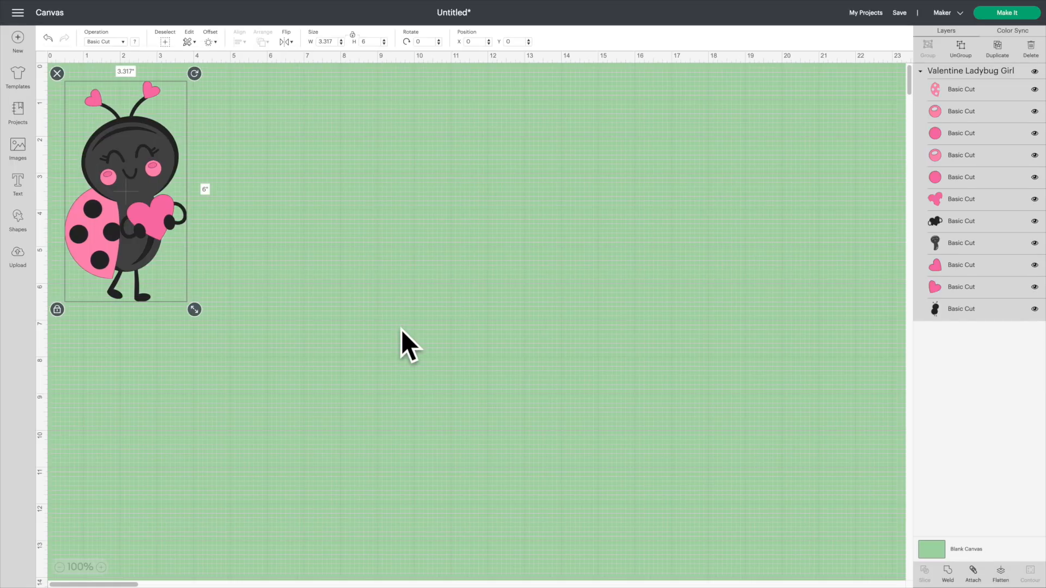
- Reopen the image library, select the grey kitty and search the image set for meow
click(15, 146)
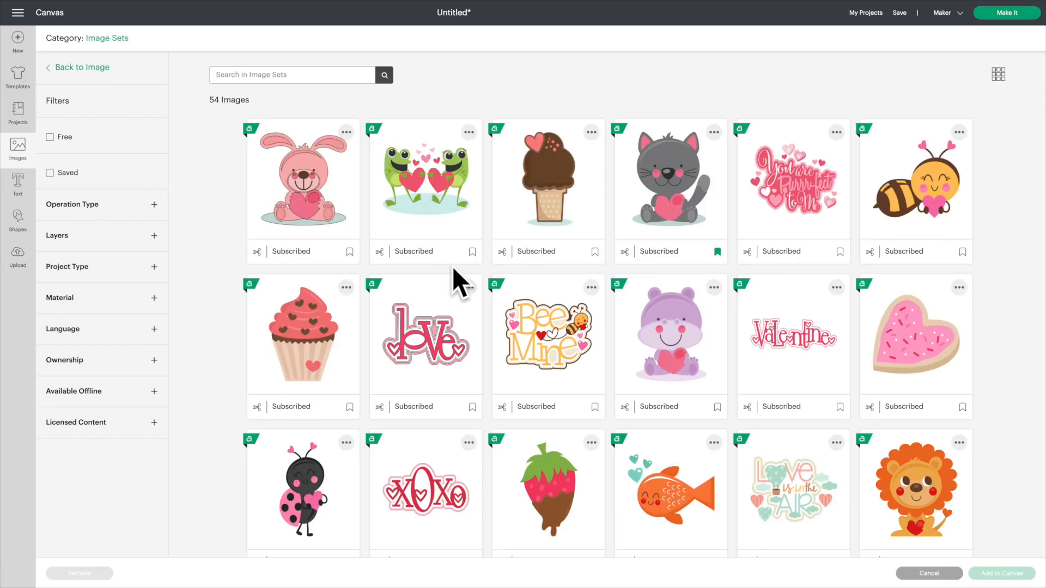
click(649, 176)
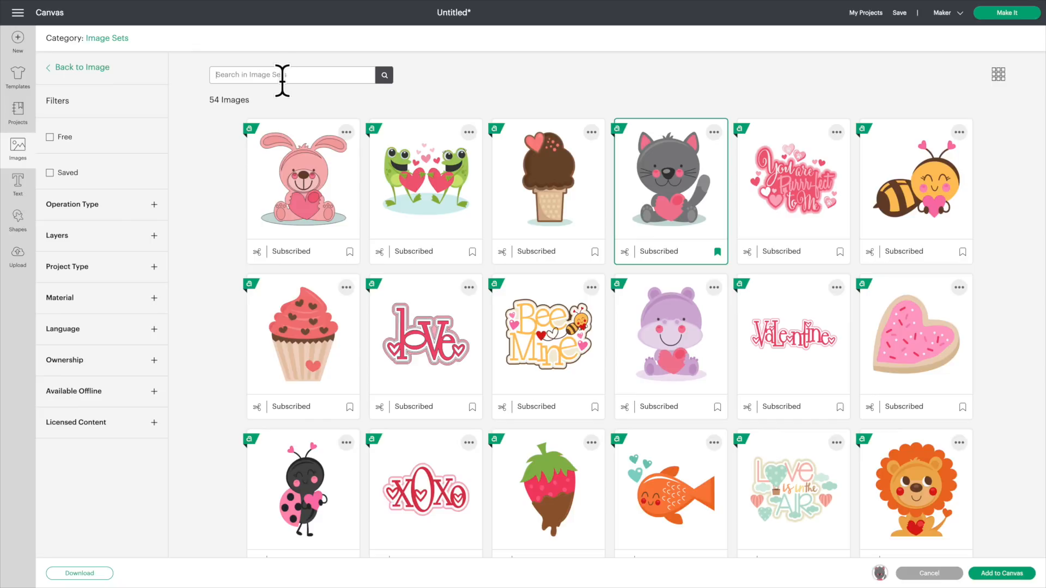
text(meow)
key(Return)
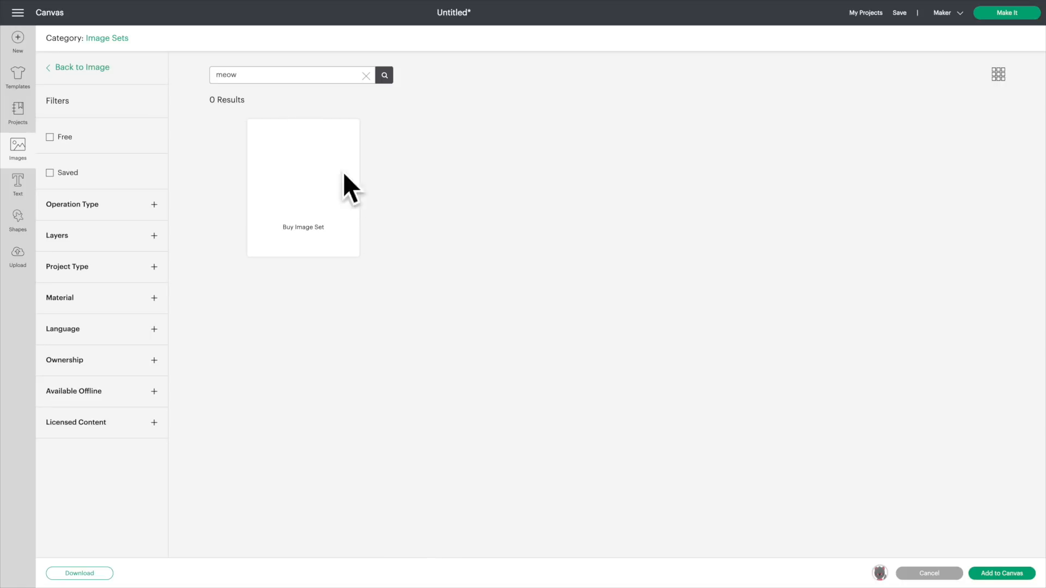
- Leave the image set and search all images for meow
click(61, 66)
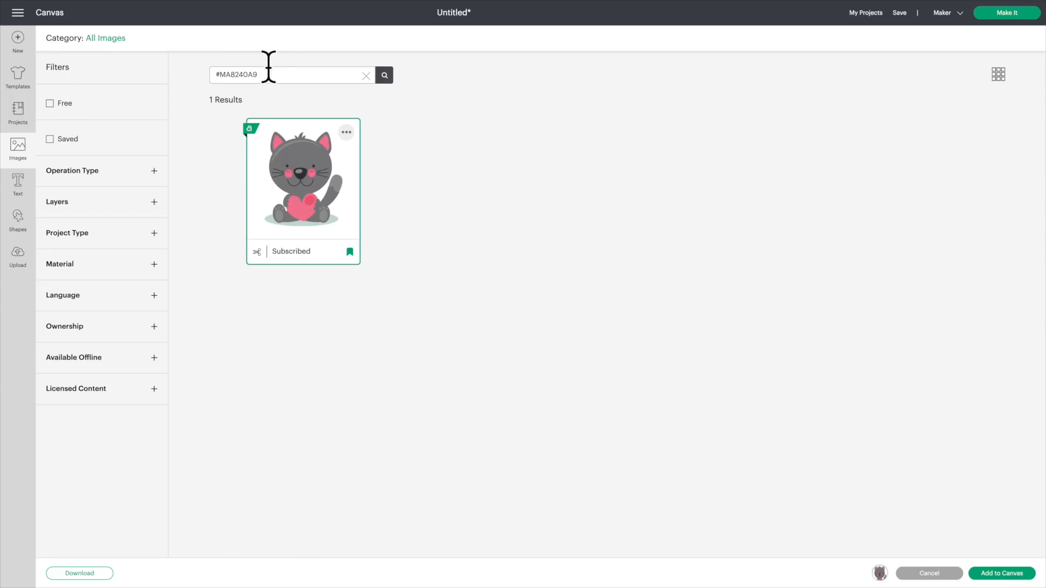
click(366, 76)
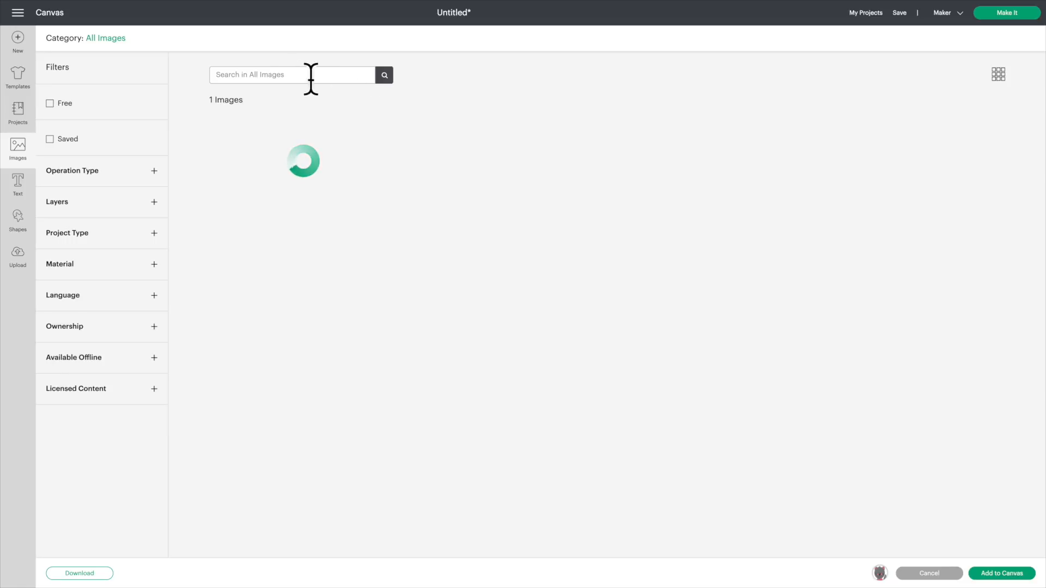
click(283, 76)
text(meow)
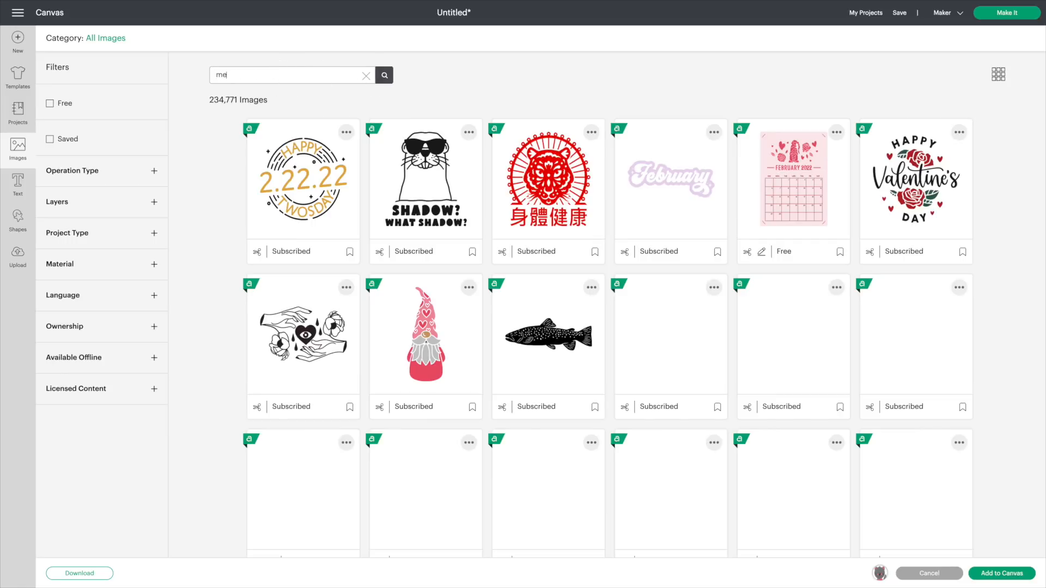
key(Return)
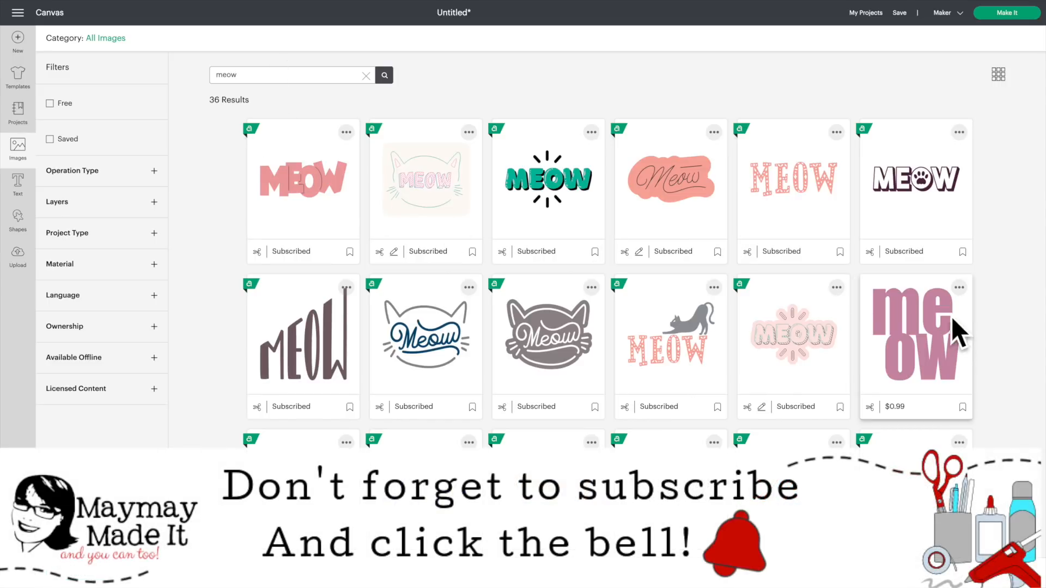
- Look through the meow results and select the blue Meow lettering inside the open grey cat-face outline
scroll(992, 332, down, 5)
scroll(994, 317, down, 5)
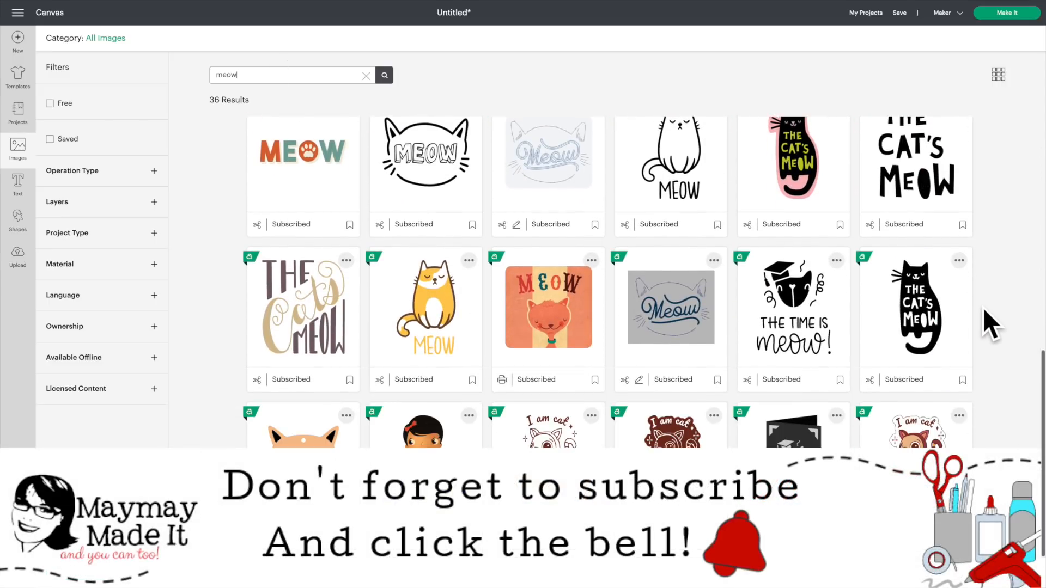
scroll(983, 308, down, 5)
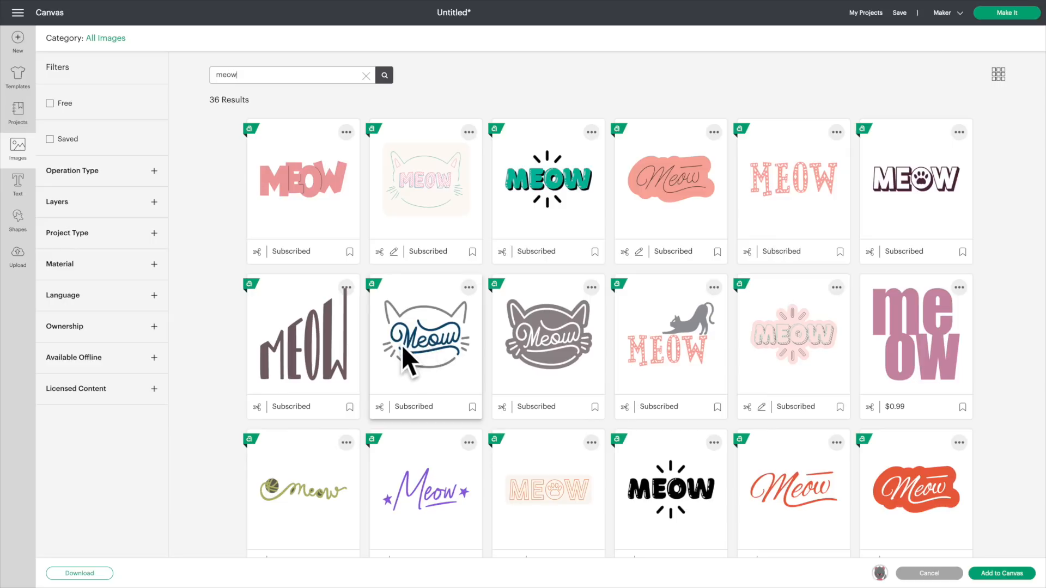
click(428, 325)
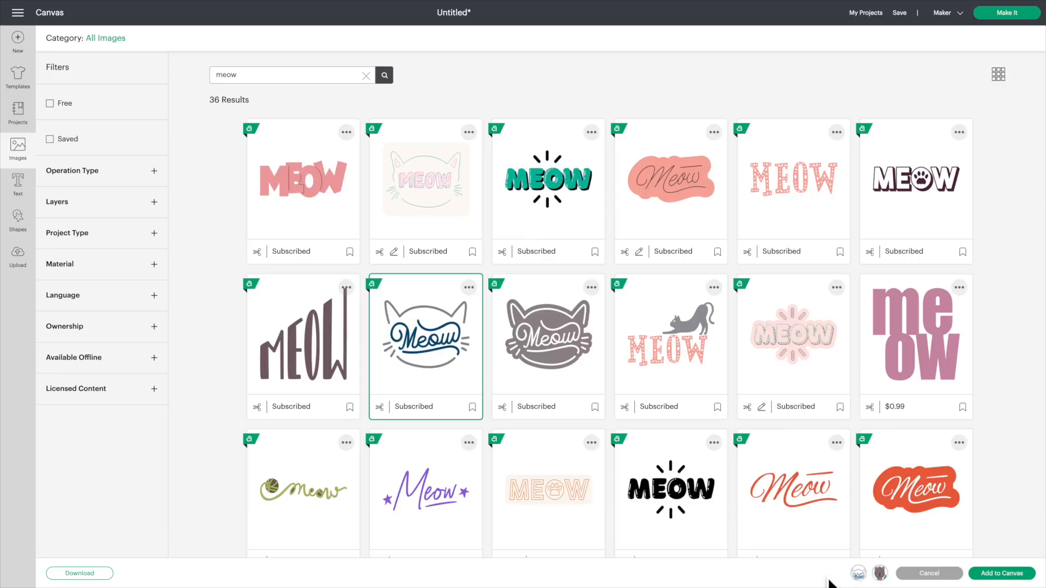
- Search all images for heart and select the free red image of two overlapping hearts
click(366, 75)
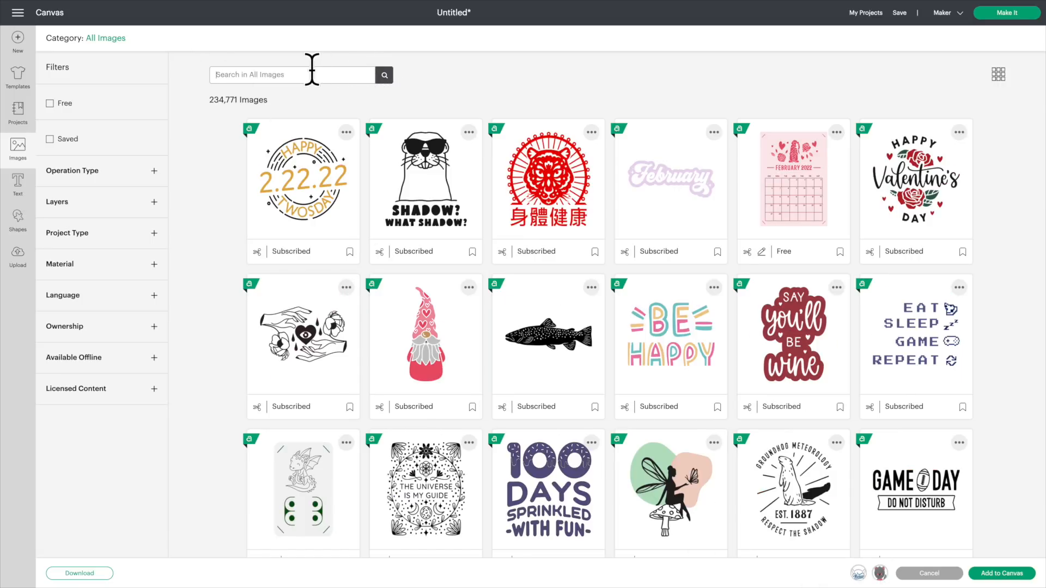
text(heart)
key(Return)
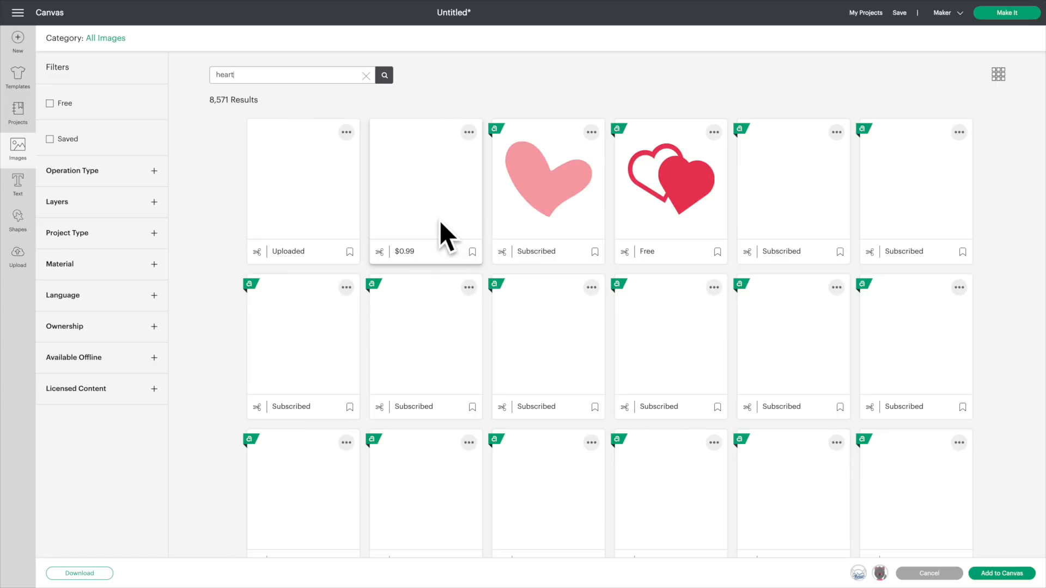
click(662, 180)
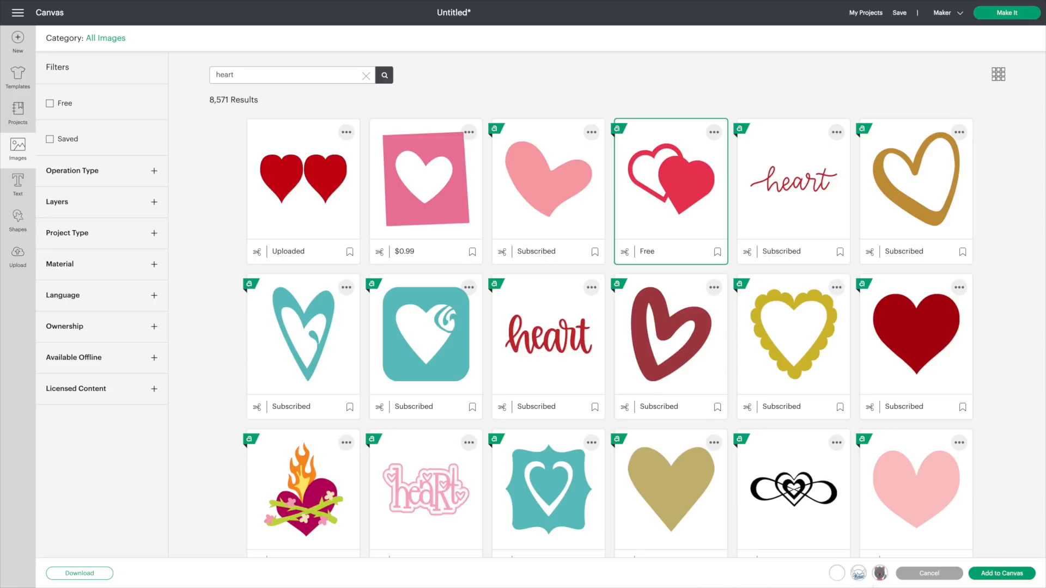
- Drop the hearts and the kitty from the selection, then insert the Meow design and place it to the right of the ladybug
click(836, 572)
click(879, 573)
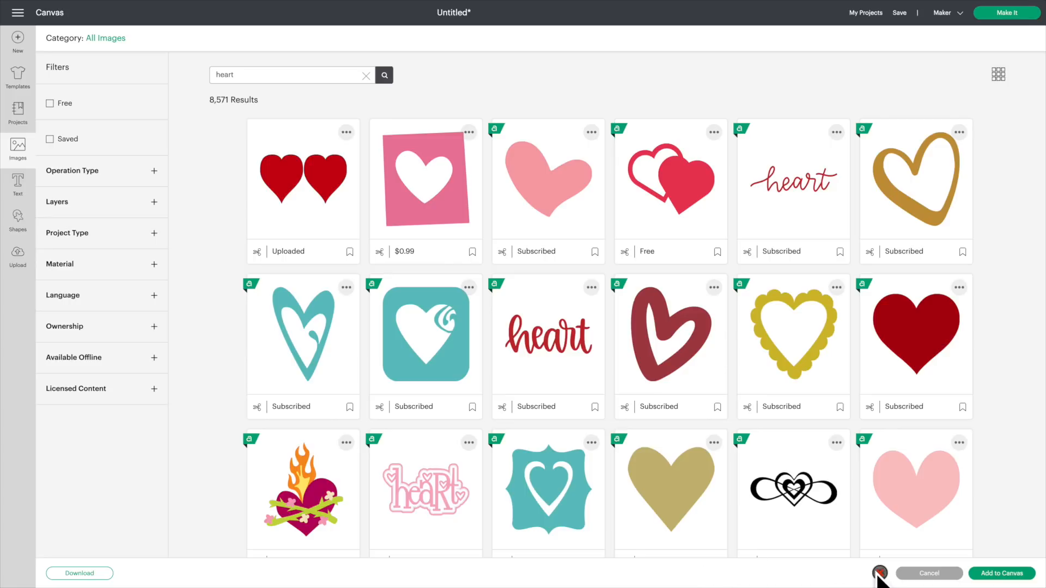
click(1005, 573)
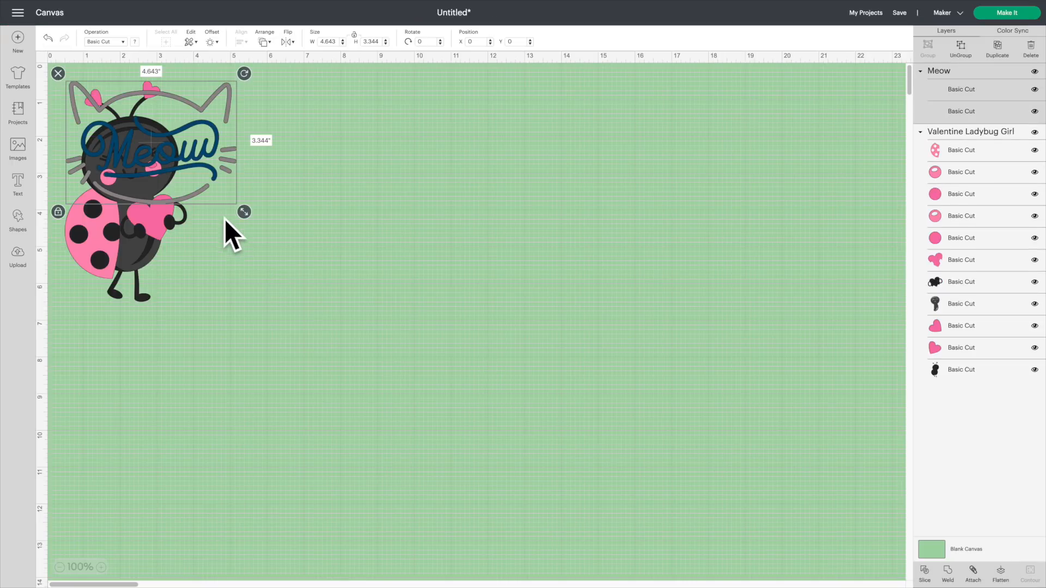
drag(209, 155, 398, 163)
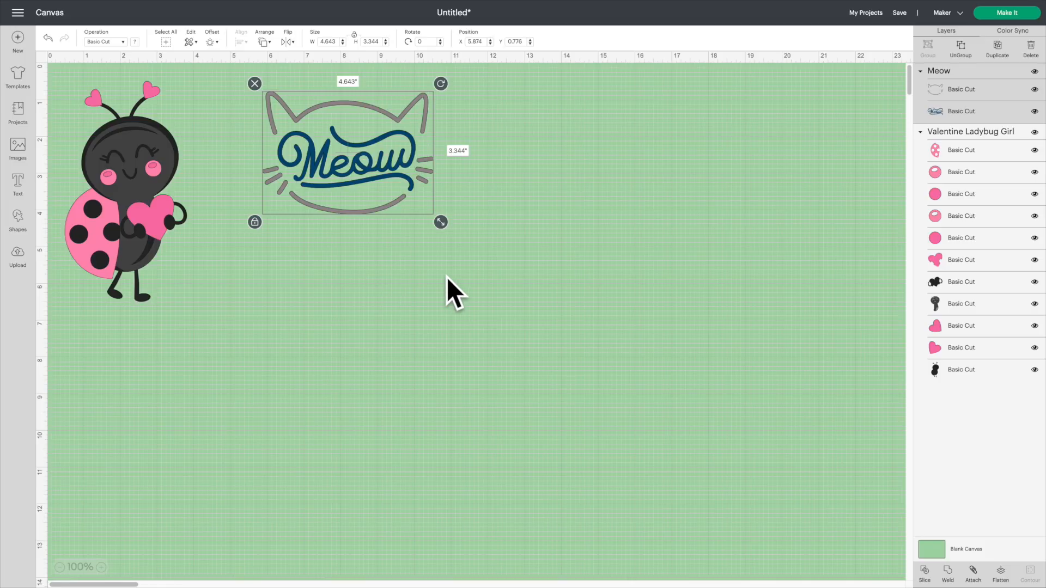
click(524, 259)
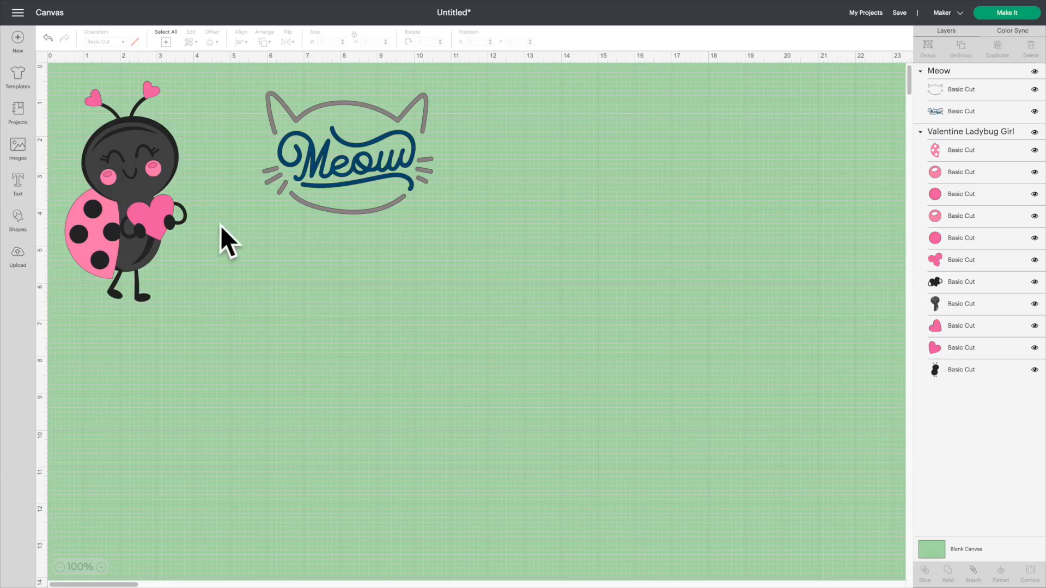
click(141, 195)
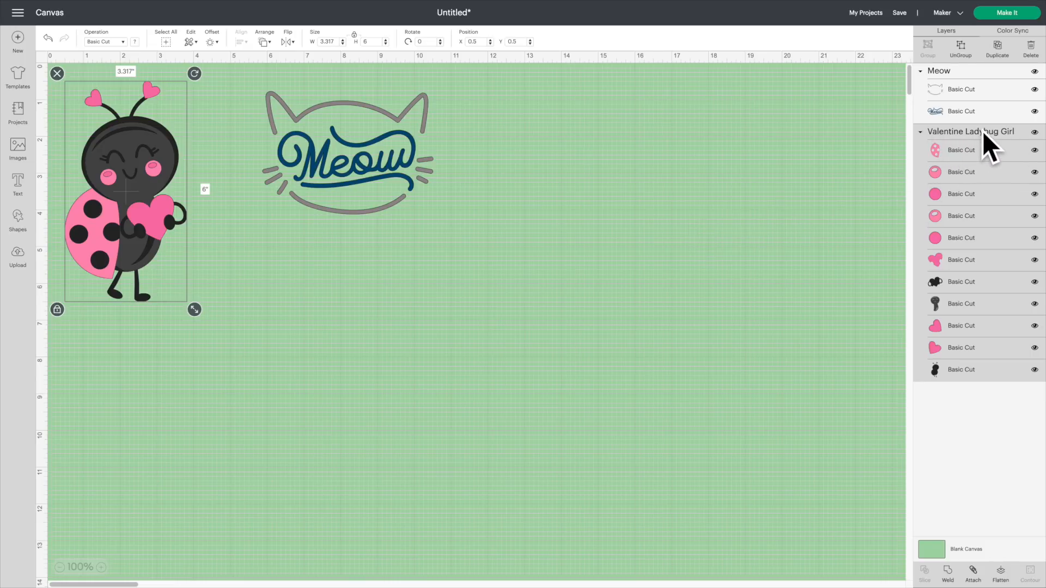
right_click(965, 130)
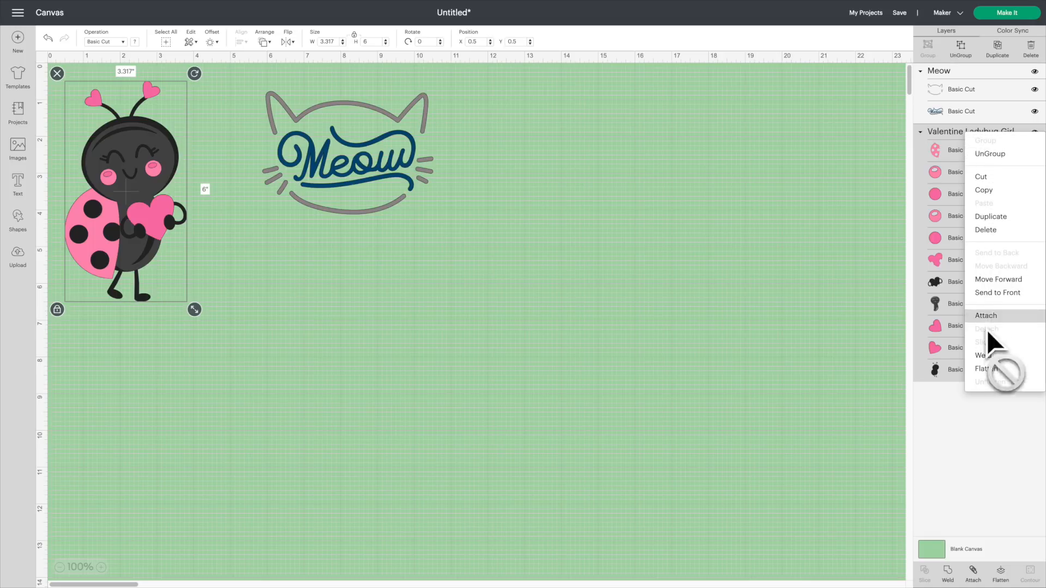
click(846, 162)
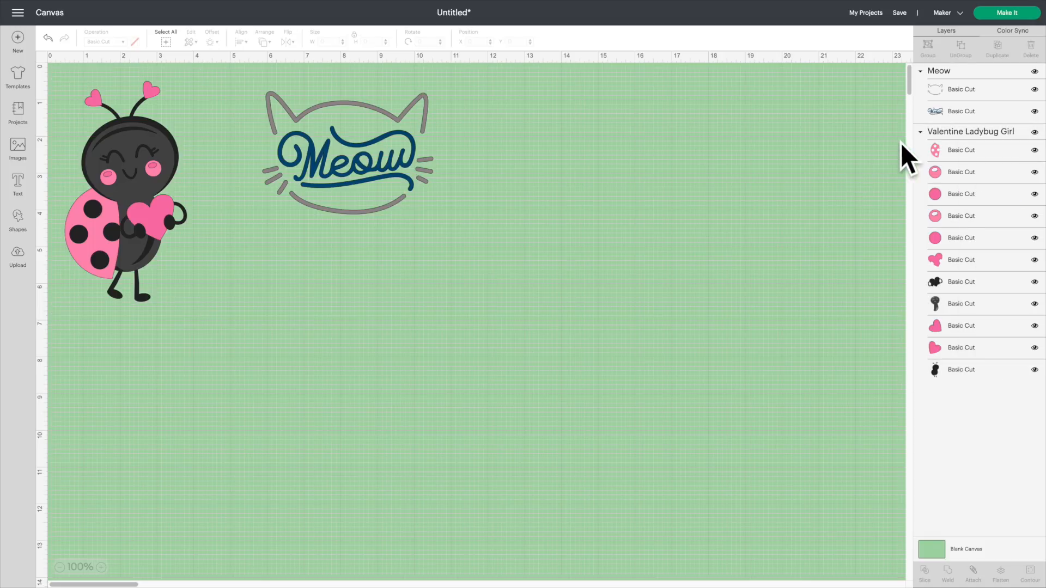
- Open the image set that the ladybug belongs to, using the image info of its spotted wing layer
right_click(936, 148)
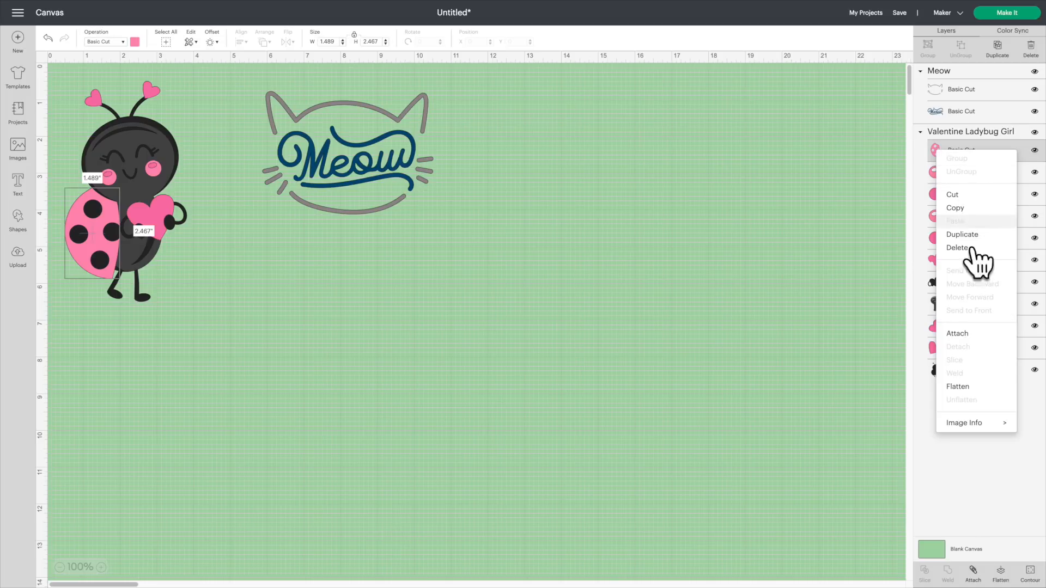
mouse_move(961, 423)
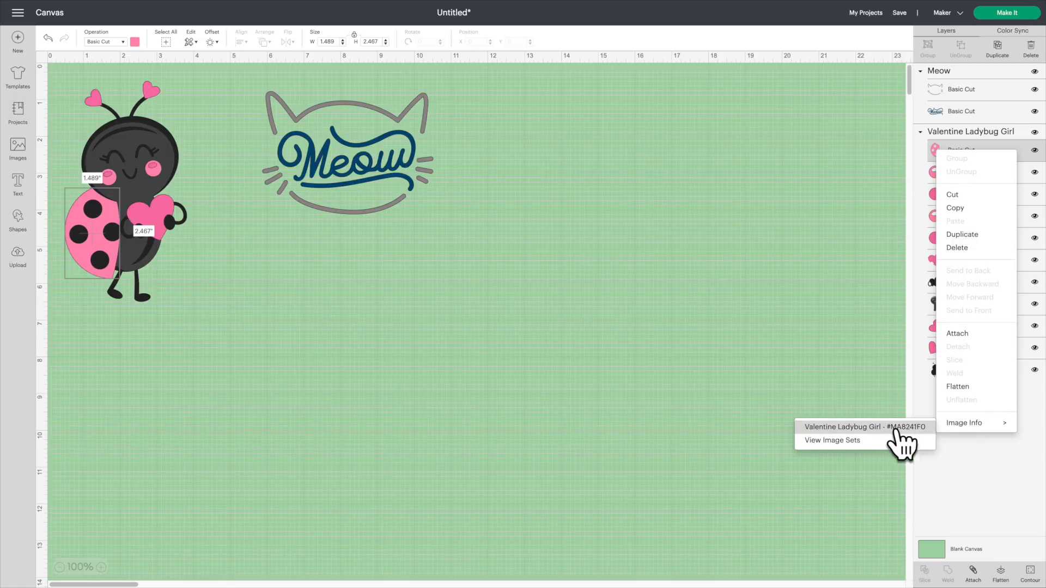
click(834, 441)
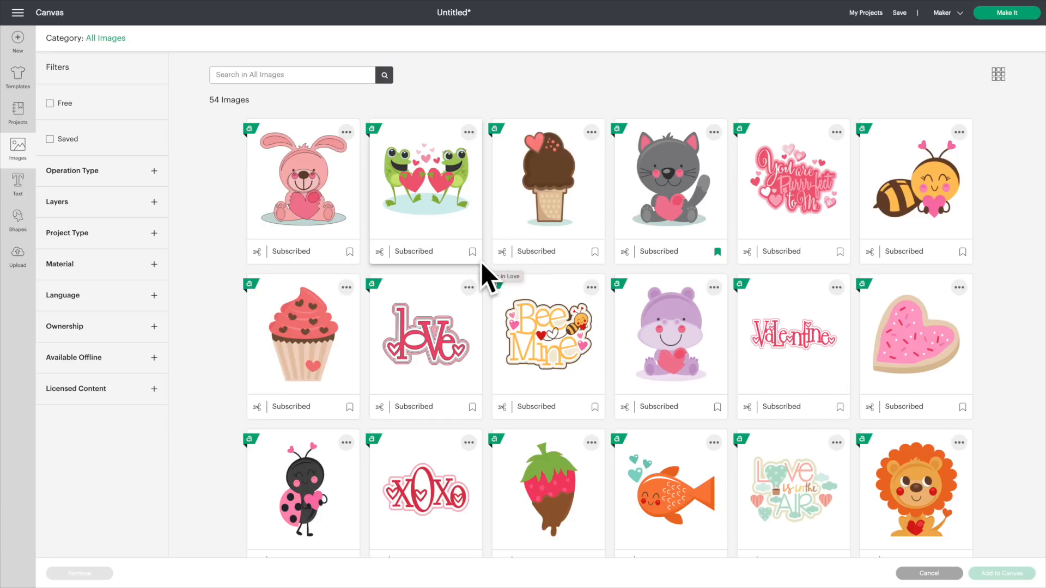
- Add the grey kitty from the image set to the canvas and place it to the right of the Meow design
click(701, 158)
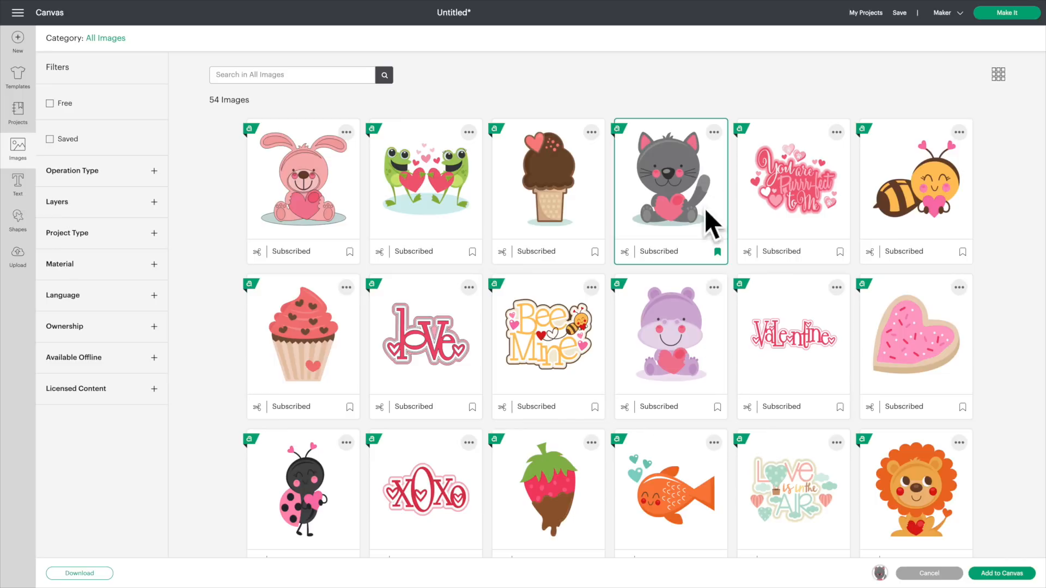
click(989, 573)
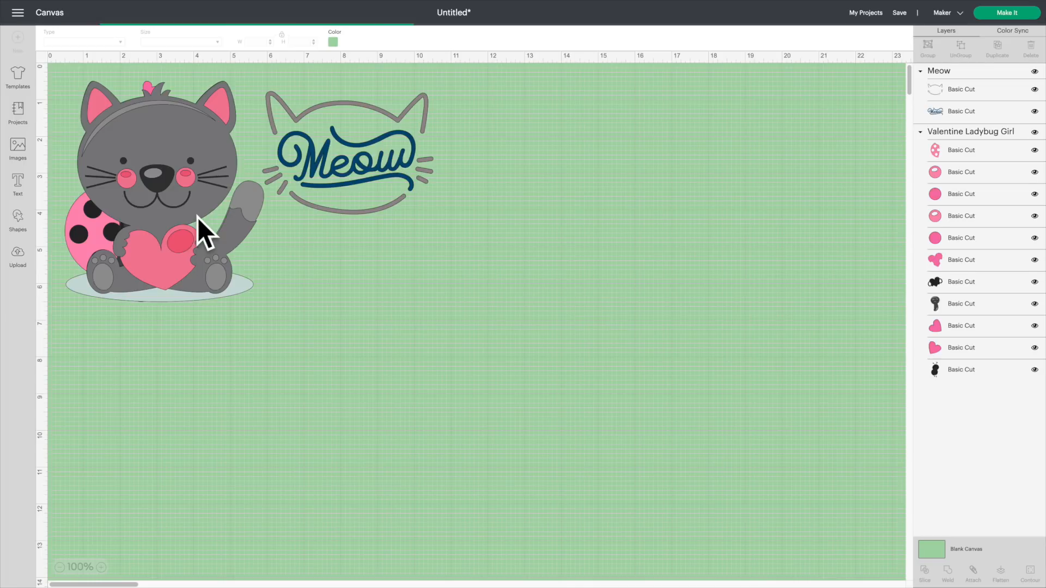
drag(164, 173, 568, 175)
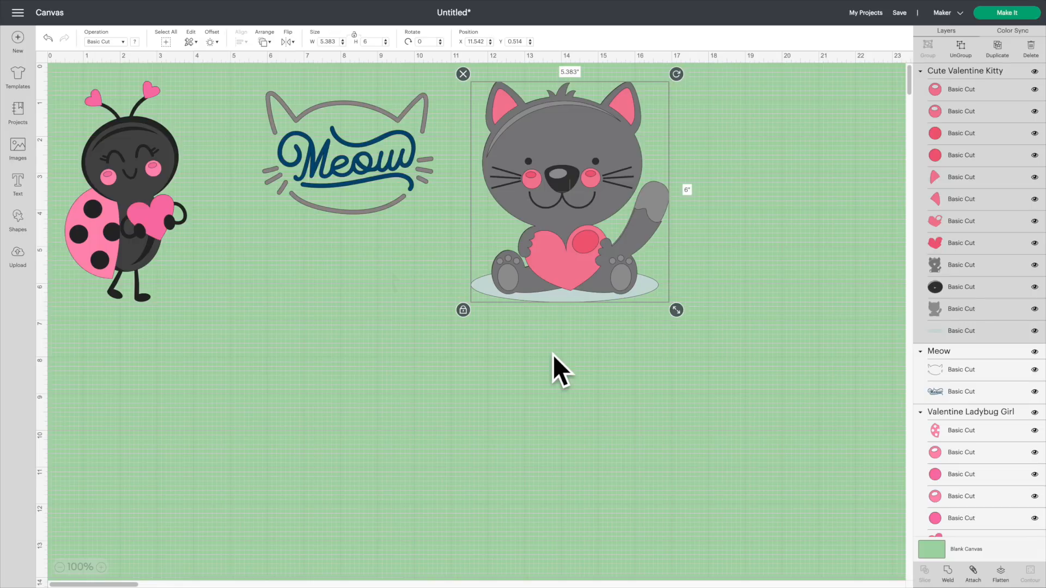
click(383, 263)
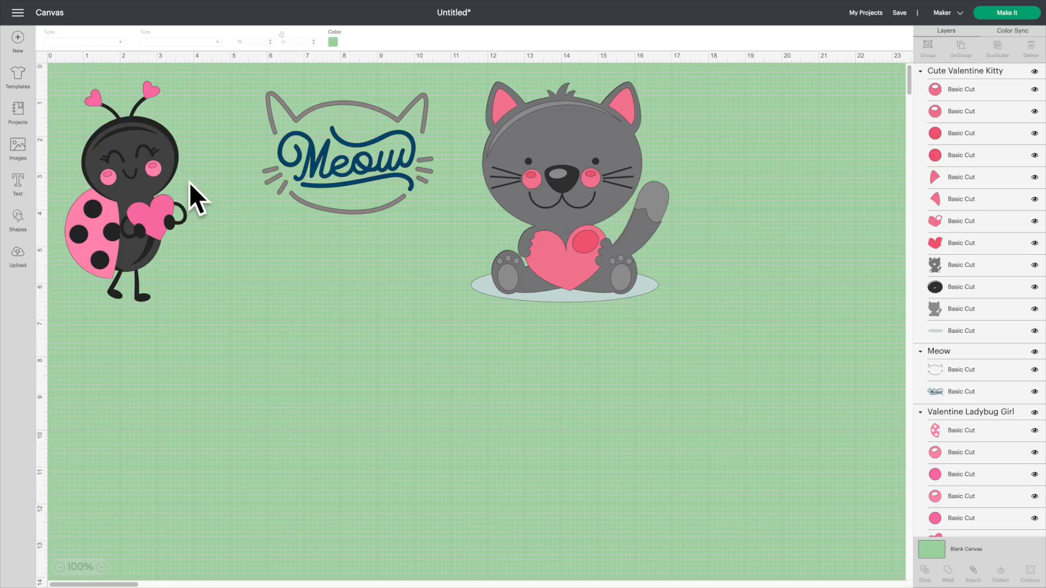
- Reopen the image library, filter it to saved images and select the pink lips
click(18, 150)
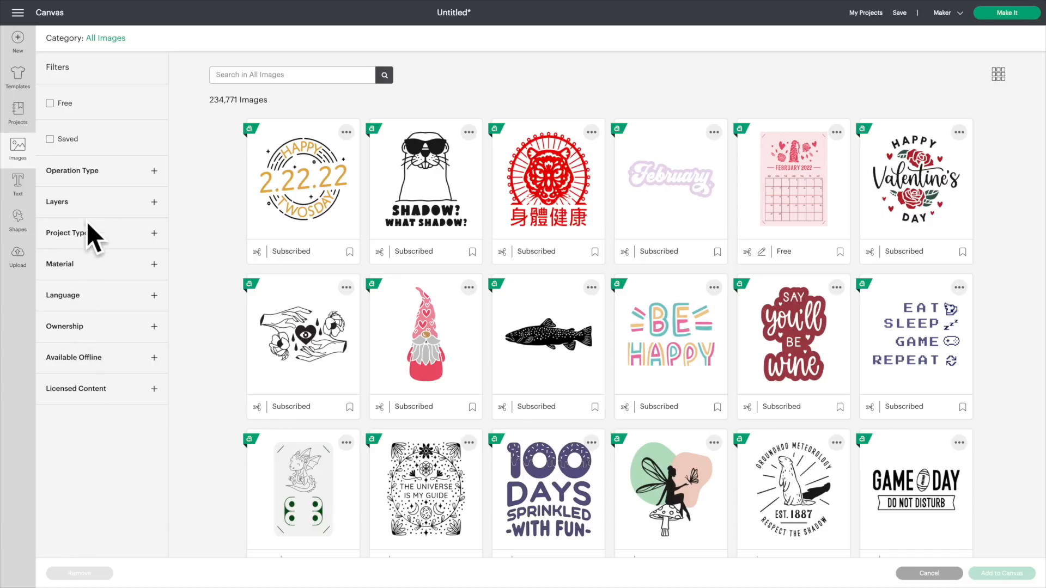
click(49, 139)
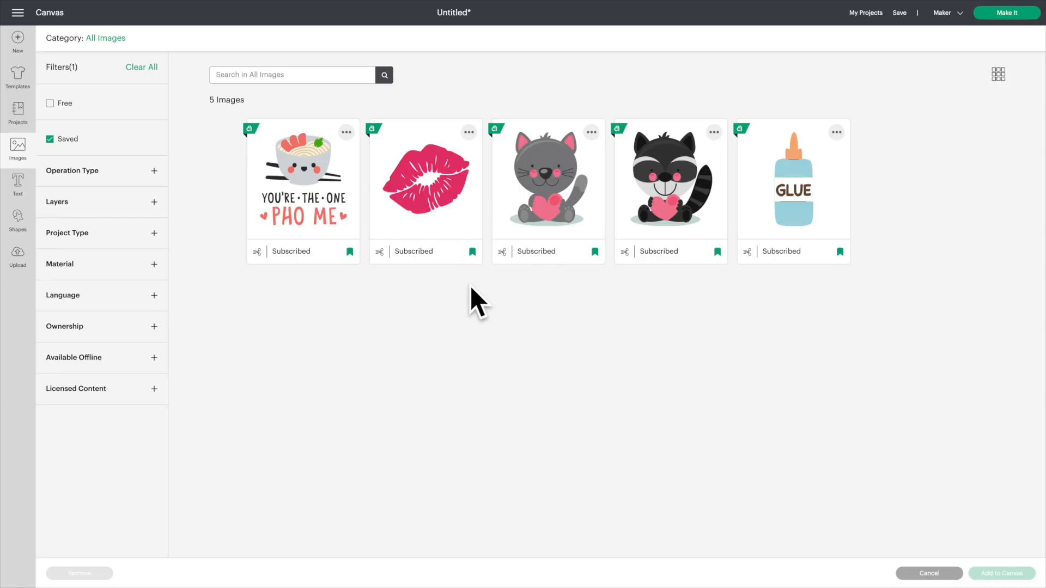
click(439, 193)
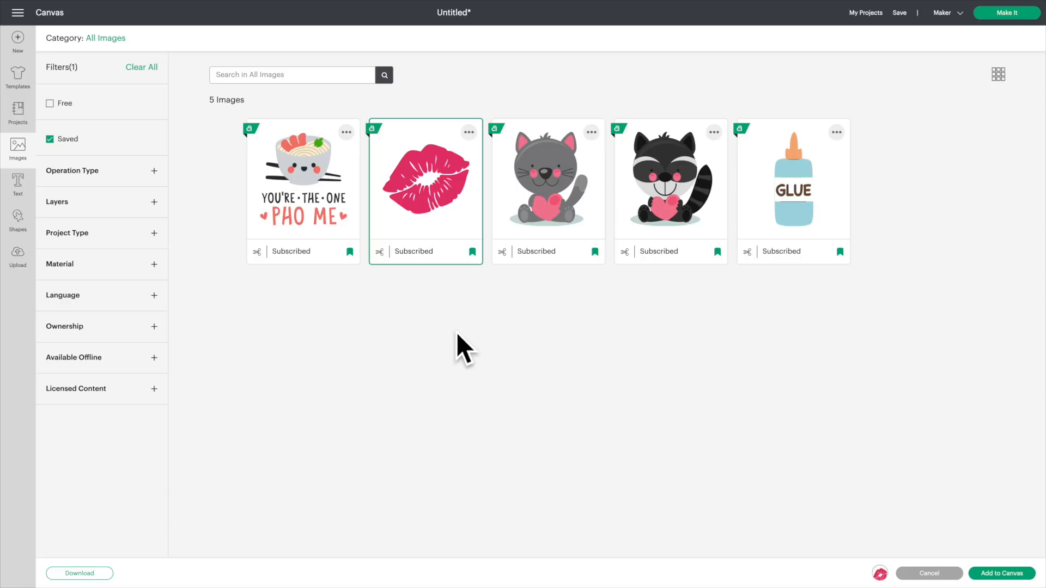
- Replace the Saved filter with the Free filter and browse the free images
click(50, 139)
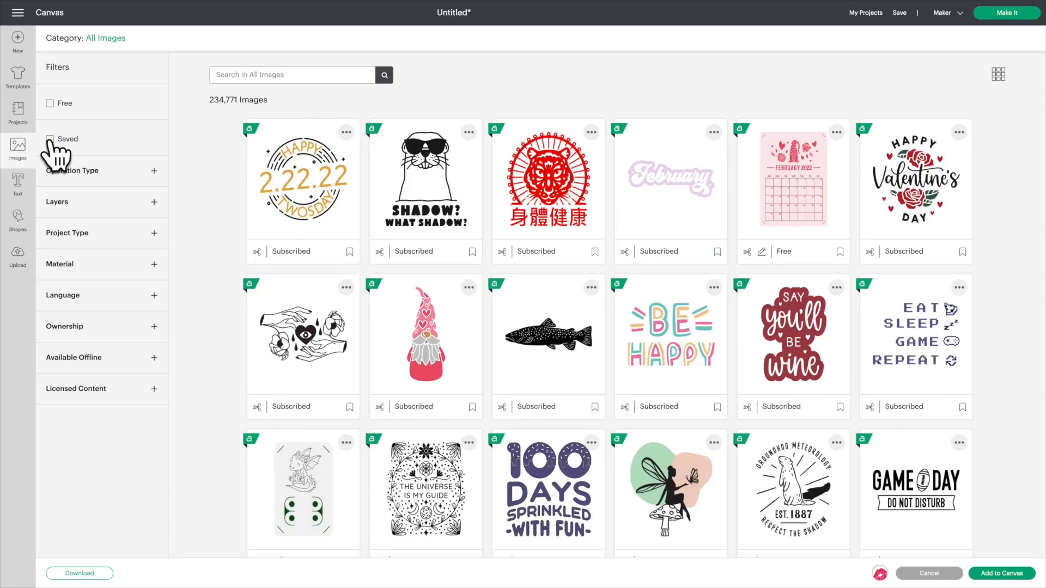
click(50, 104)
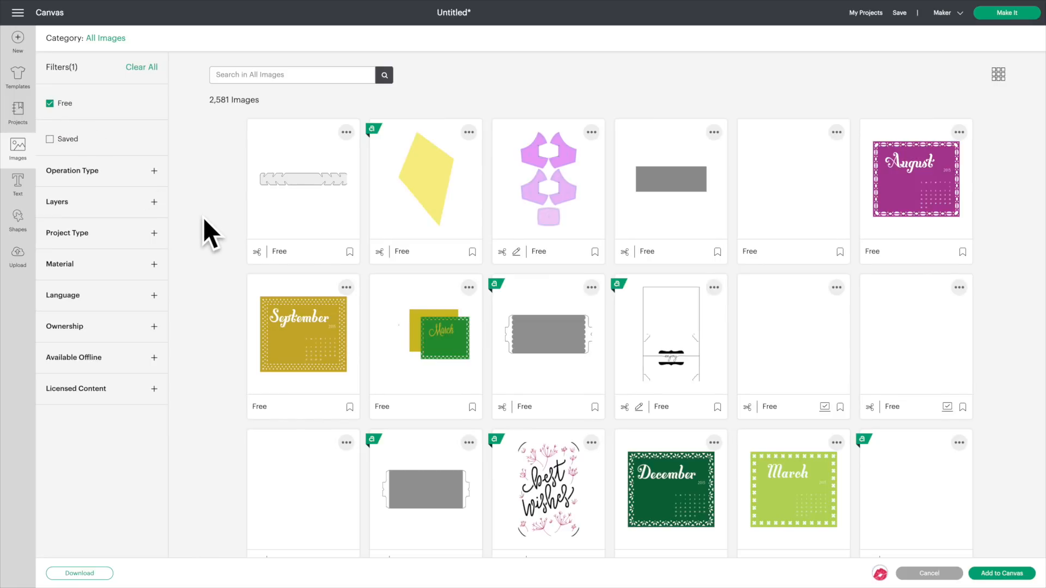
scroll(204, 217, down, 6)
scroll(204, 217, down, 10)
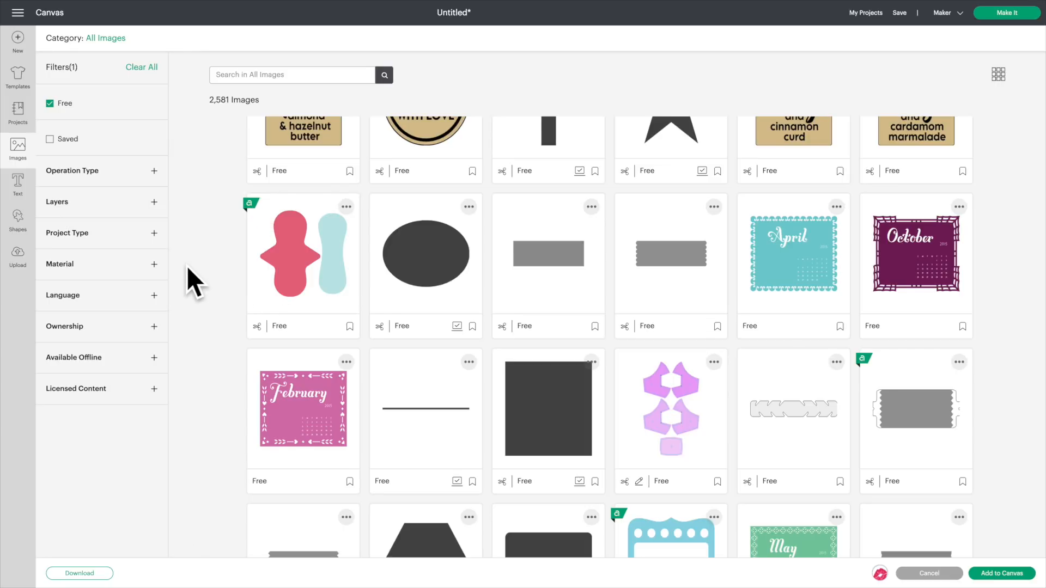
scroll(187, 265, down, 15)
scroll(188, 266, up, 5)
- Search the free images for Valentine, look through the results and clear the Free filter
click(269, 70)
text(V)
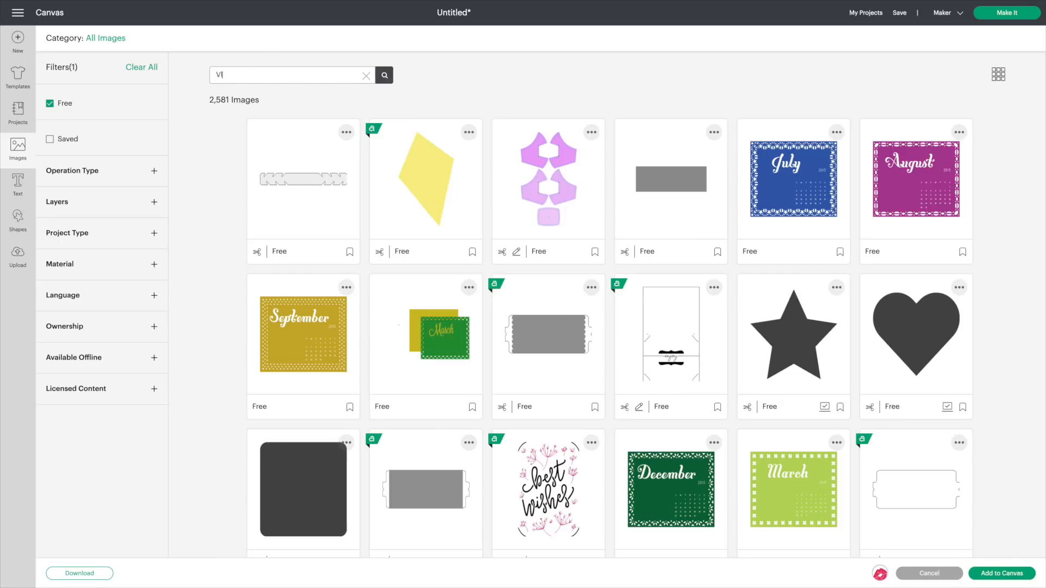
text(alentine)
key(Return)
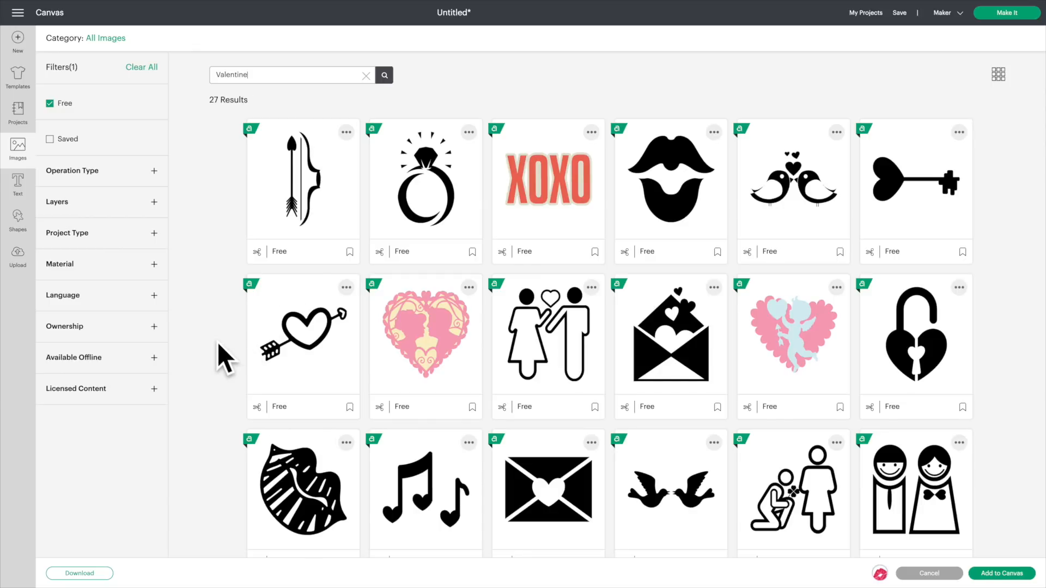
scroll(217, 340, down, 6)
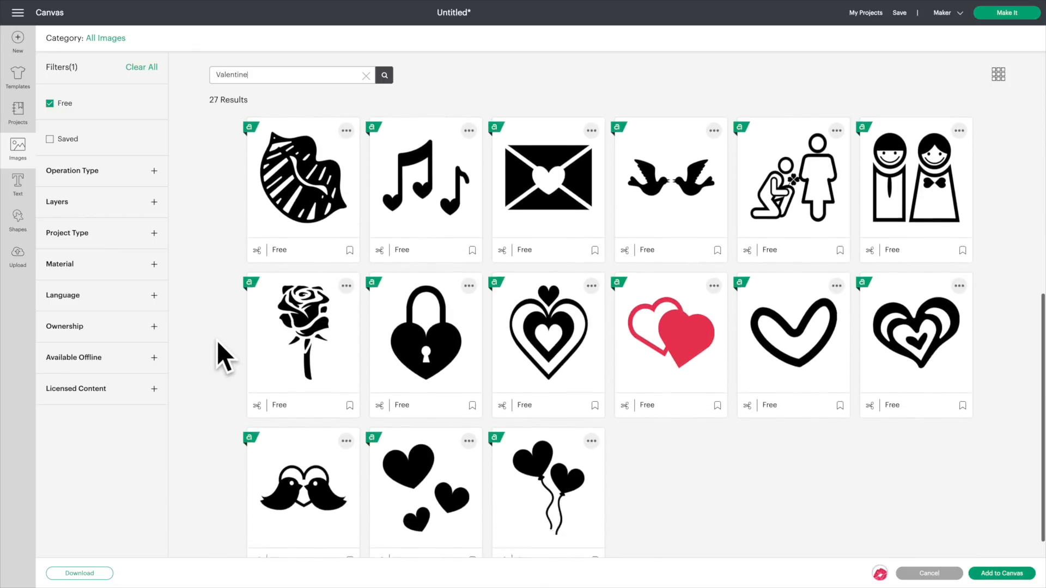
scroll(217, 339, up, 6)
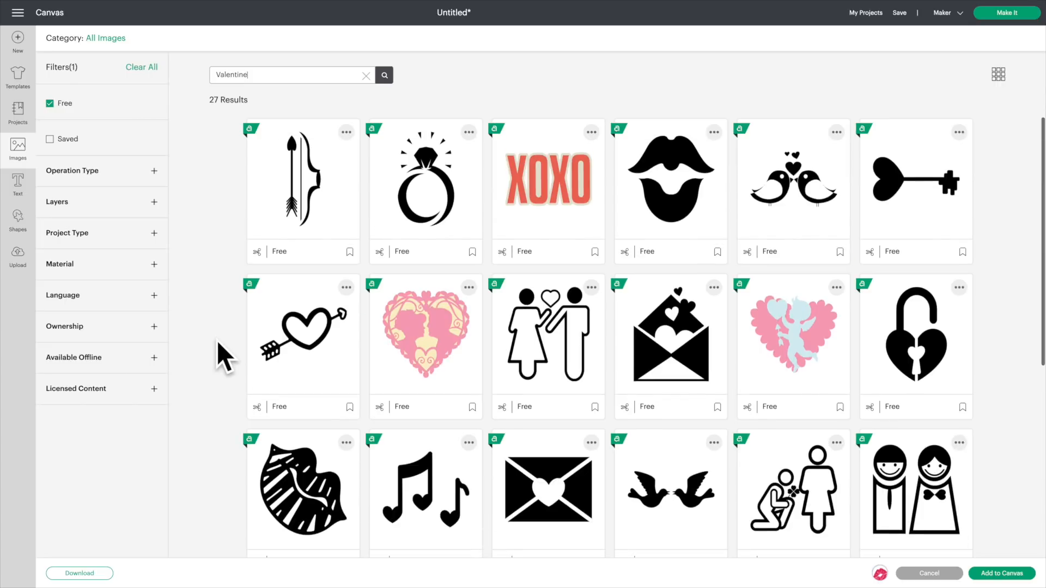
click(144, 67)
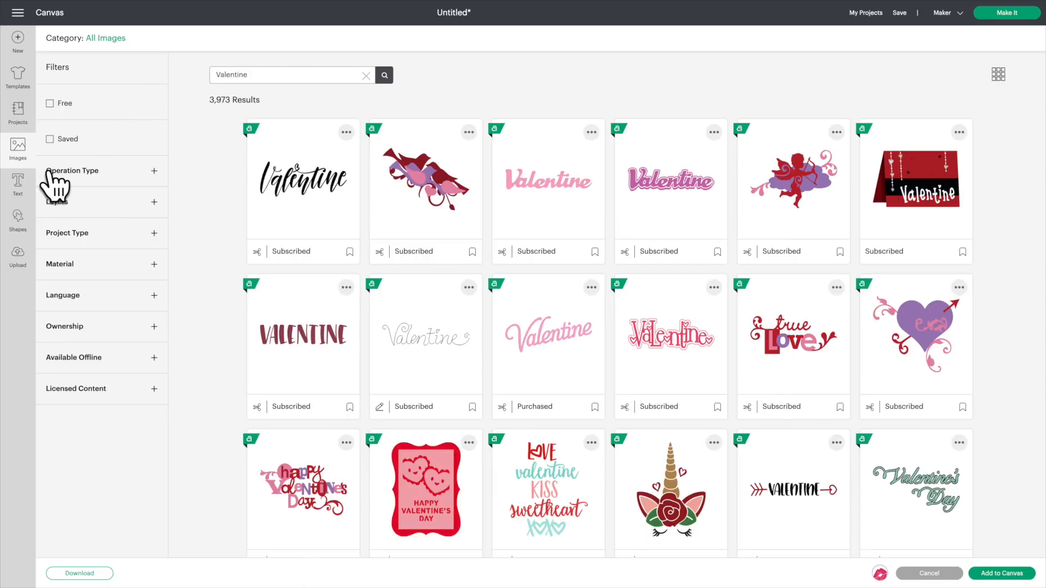
- Filter the Valentine results by operation type, trying Print then Cut and then switching to Cut Only
click(154, 173)
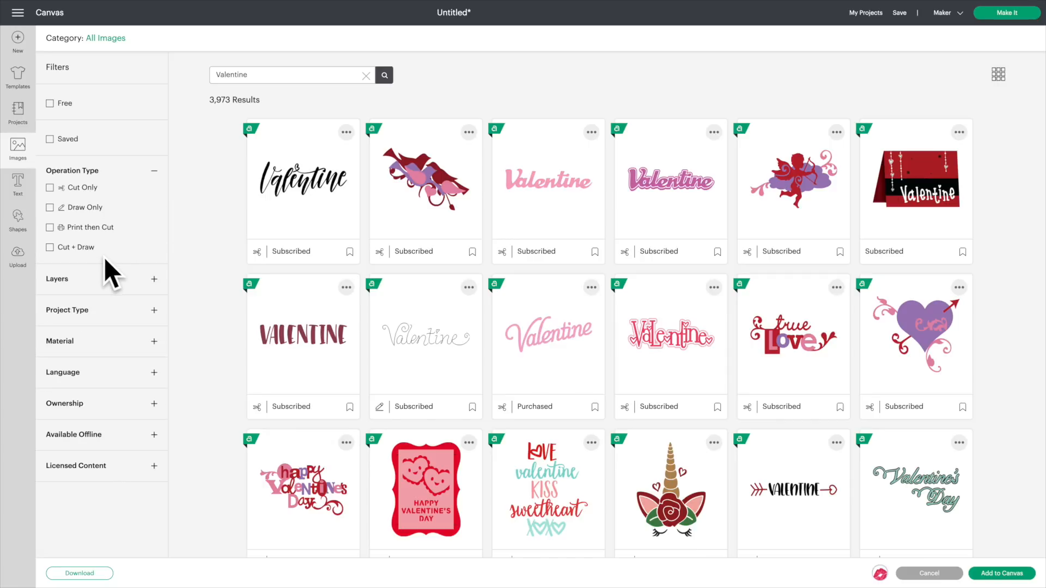
click(50, 228)
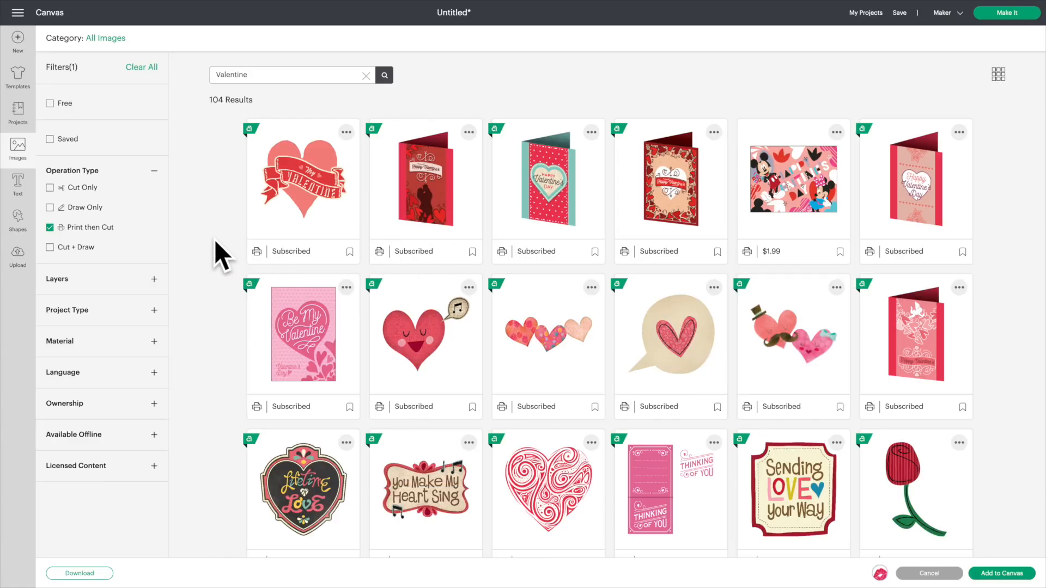
click(50, 188)
click(50, 228)
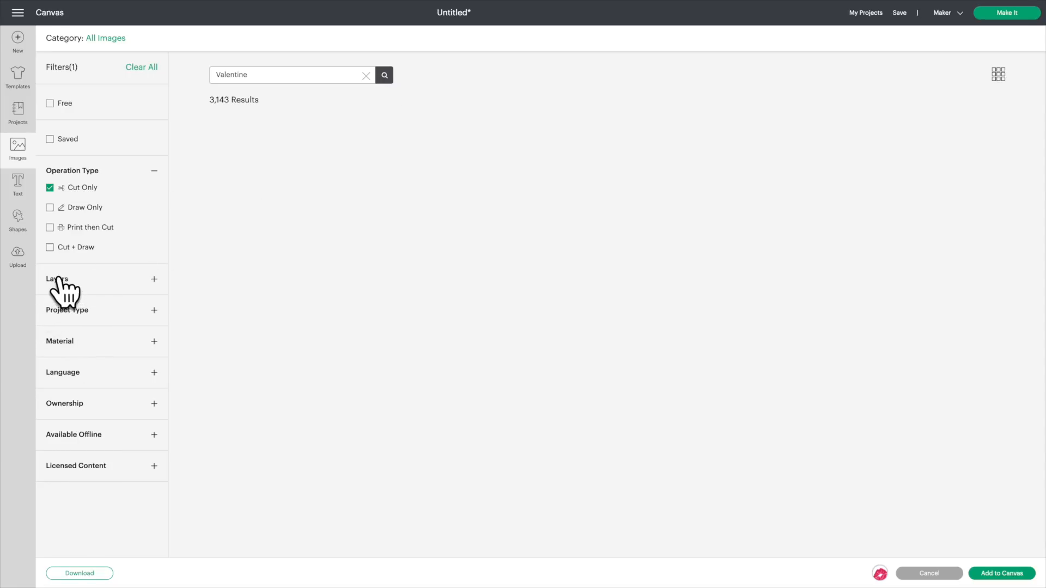
- Expand the Layers, Project Type, Material and Language filters and look through their options
click(154, 279)
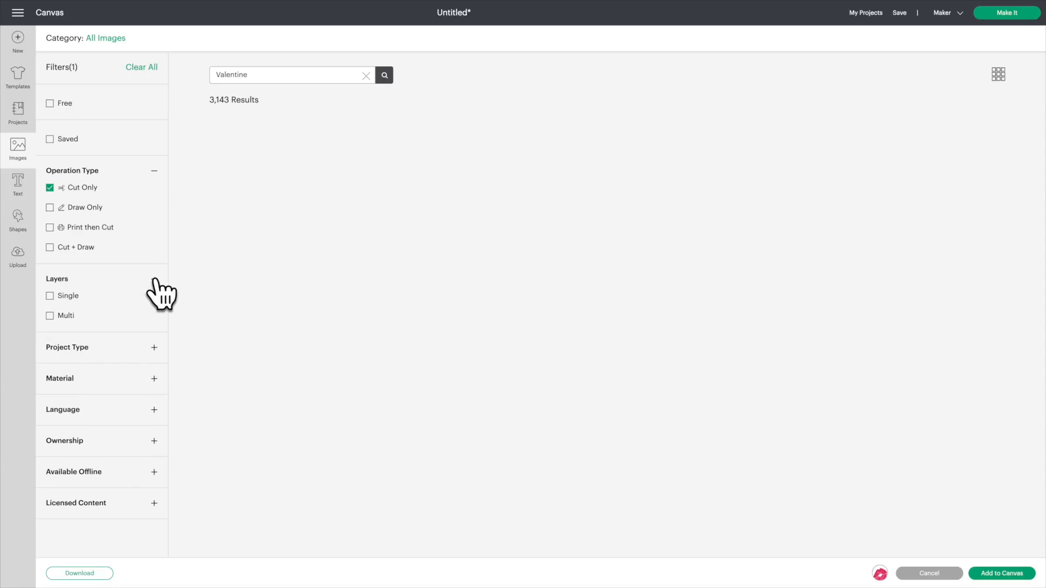
click(154, 347)
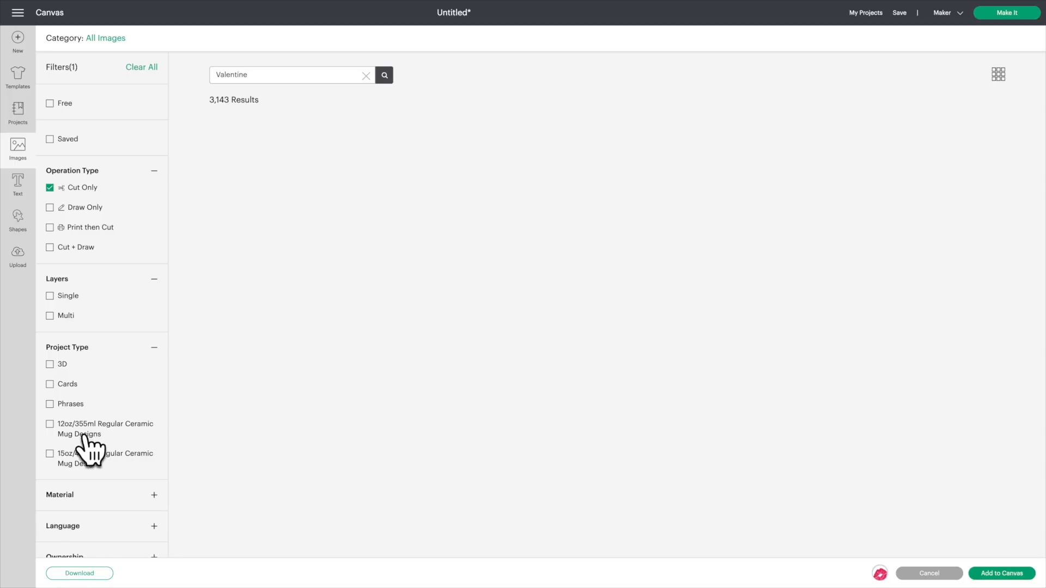
scroll(101, 468, down, 2)
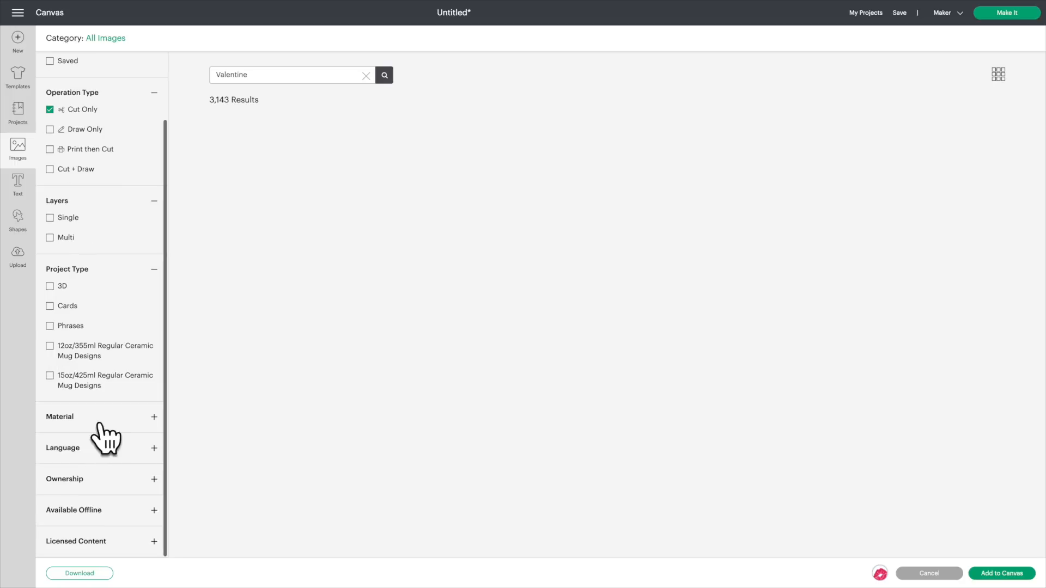
click(152, 417)
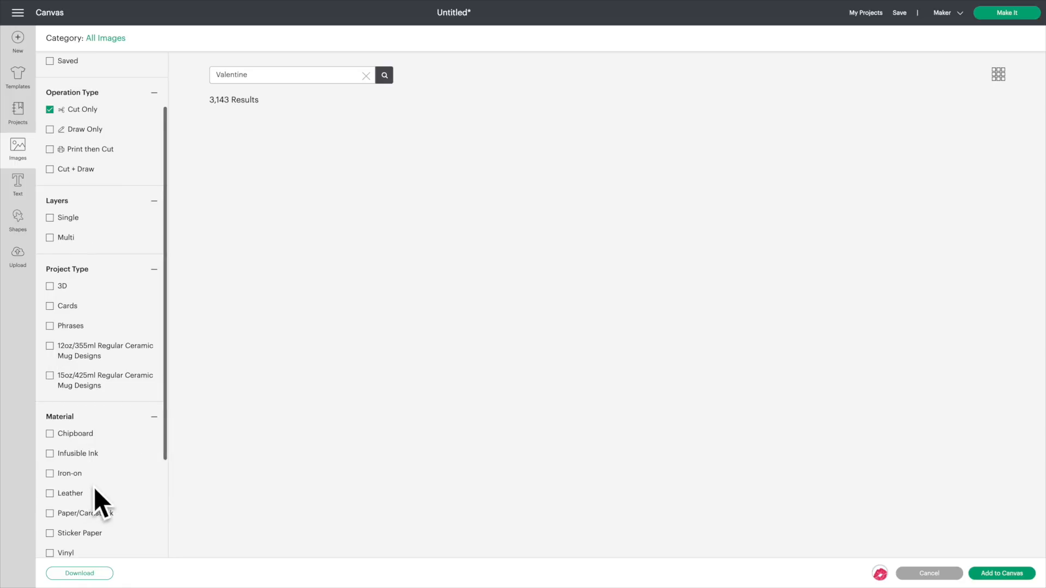
scroll(93, 486, down, 3)
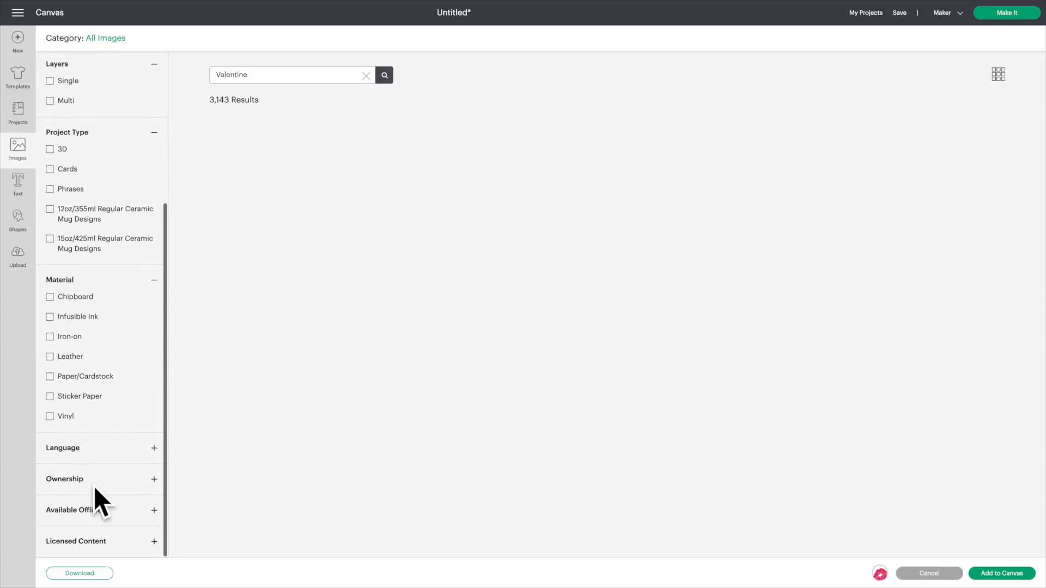
click(154, 448)
scroll(130, 452, up, 5)
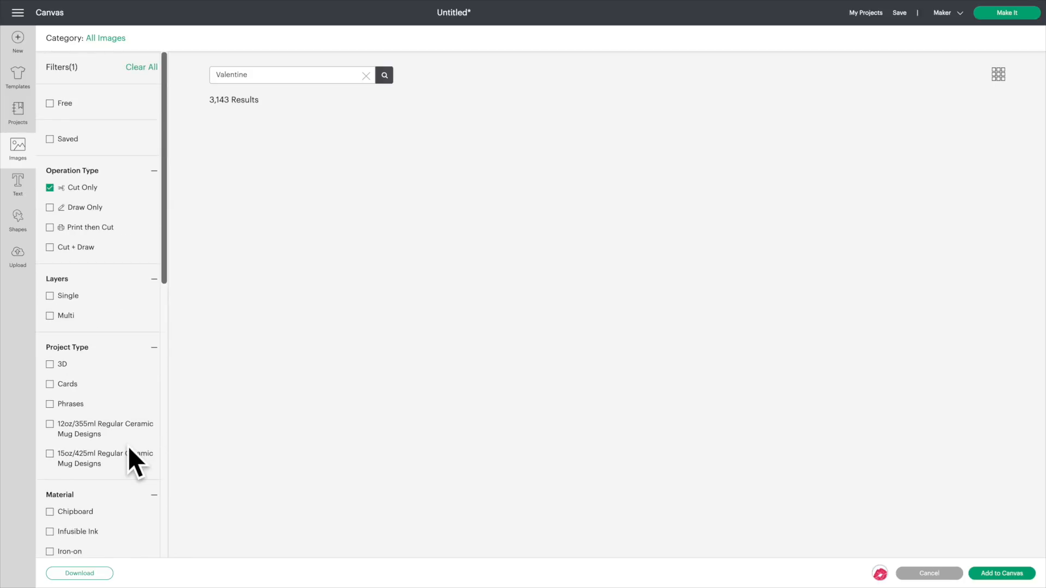
scroll(128, 447, down, 4)
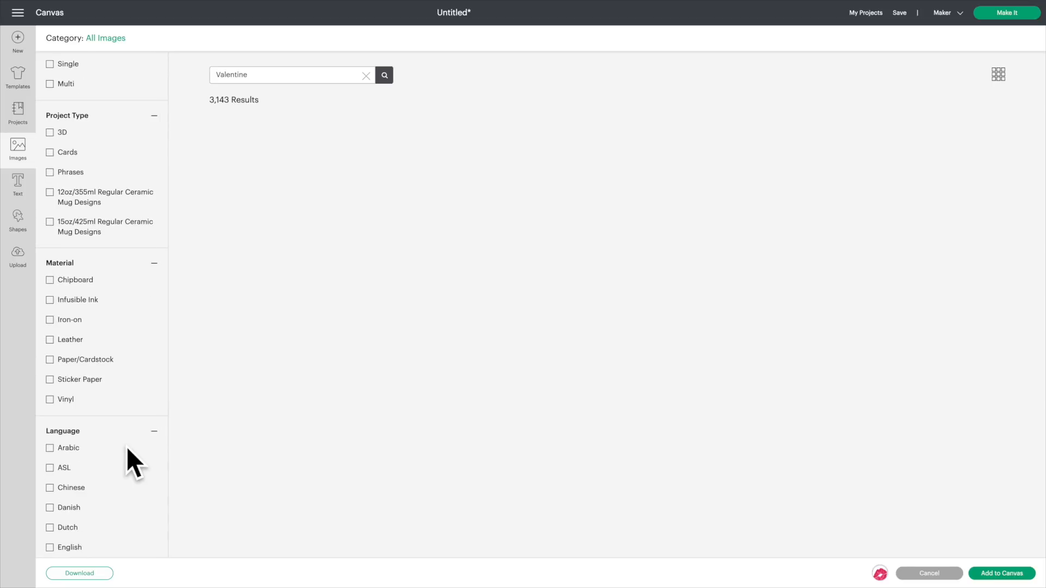
- Restrict the results to the Vinyl material and bookmark the black-and-white conversation hearts image
click(50, 400)
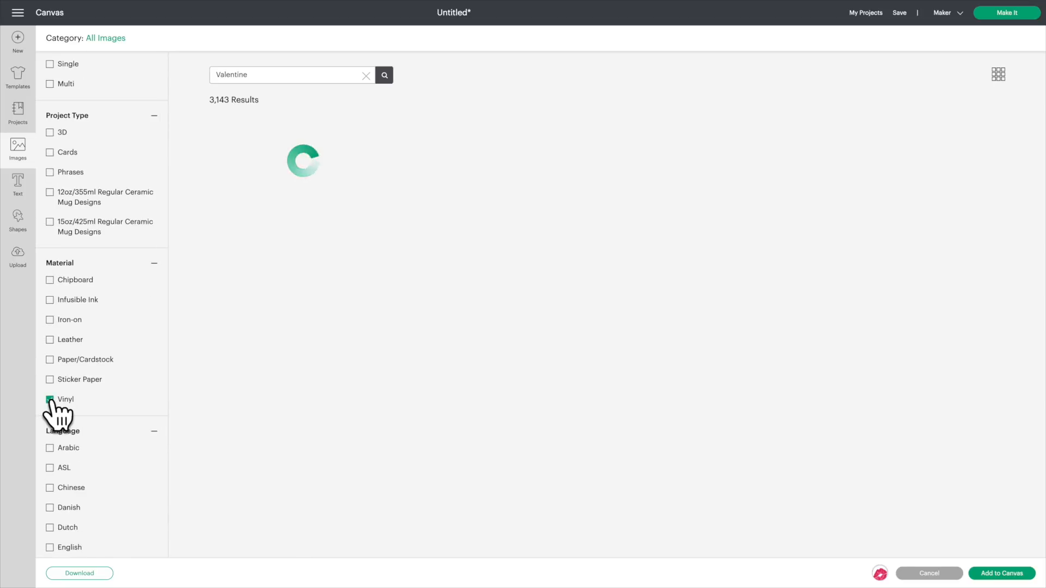
scroll(121, 336, up, 2)
scroll(121, 335, up, 4)
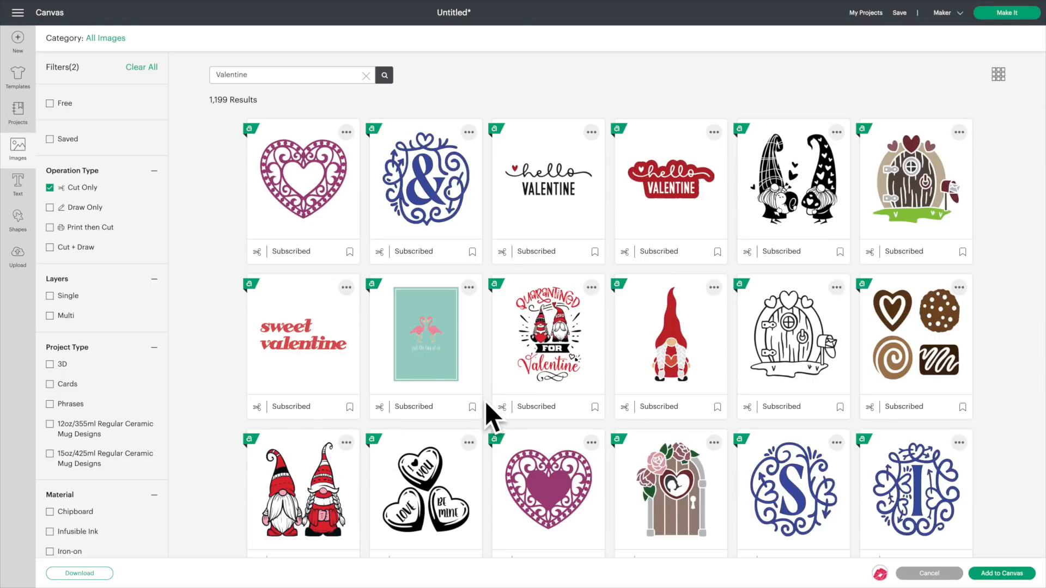
scroll(486, 402, down, 5)
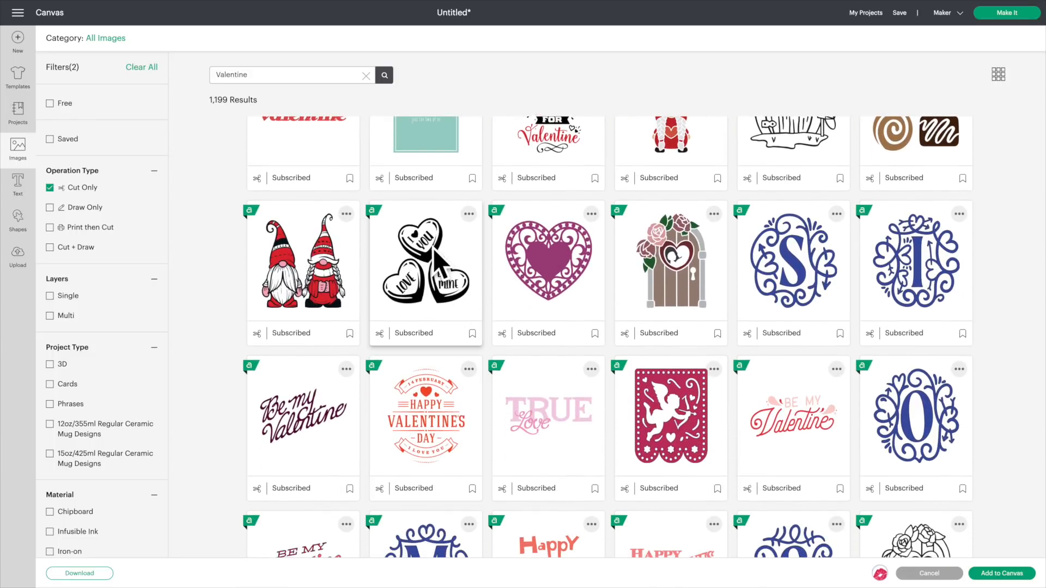
click(471, 333)
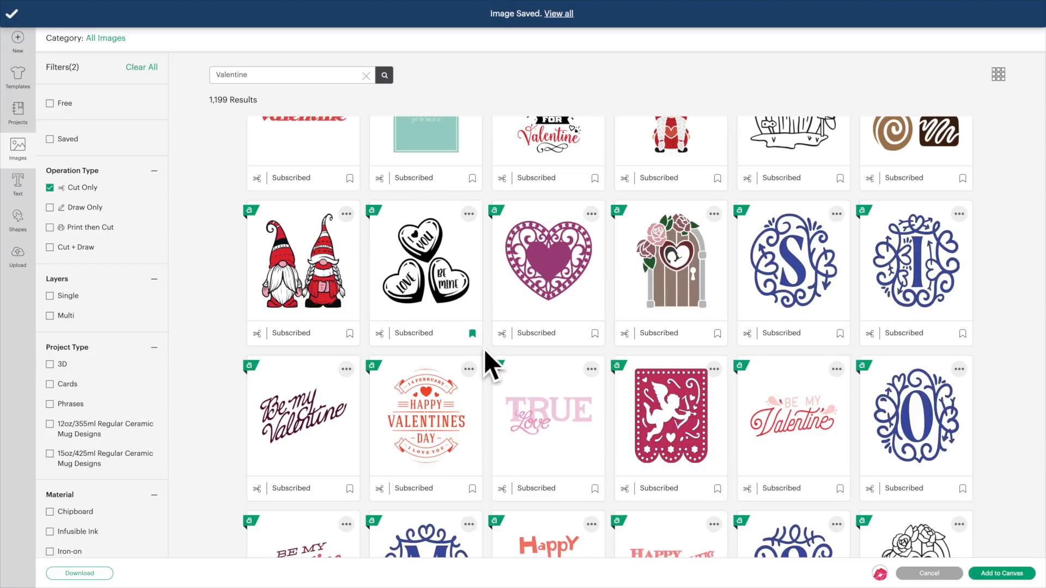
- Add the selected lips to the canvas below the ladybug and shift the Meow design slightly down and to the left
click(979, 573)
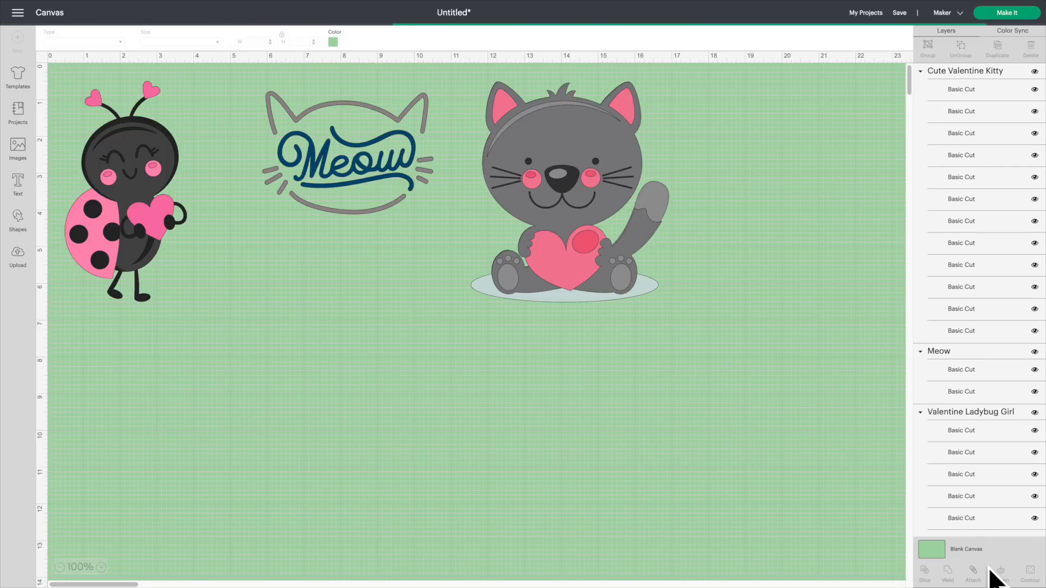
drag(248, 200, 239, 429)
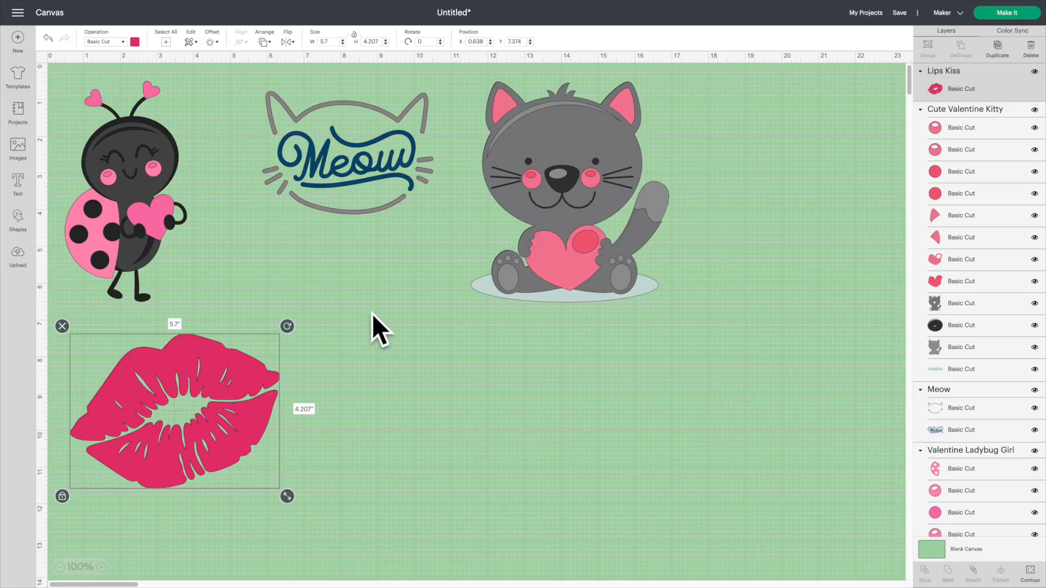
drag(370, 207, 346, 228)
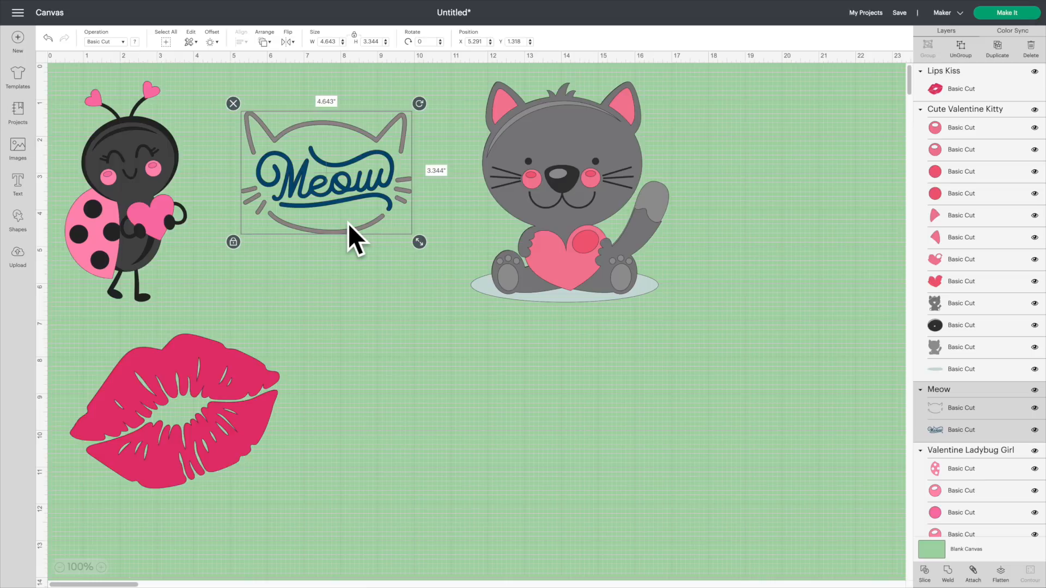
click(354, 288)
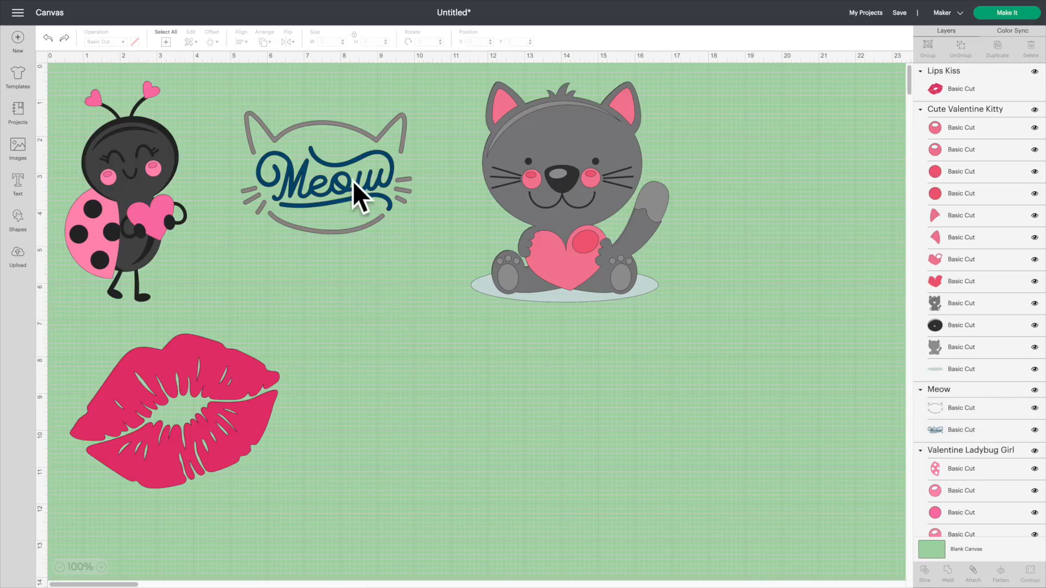
- Select the Meow design, review its two layers and ungroup them
scroll(372, 180, down, 1)
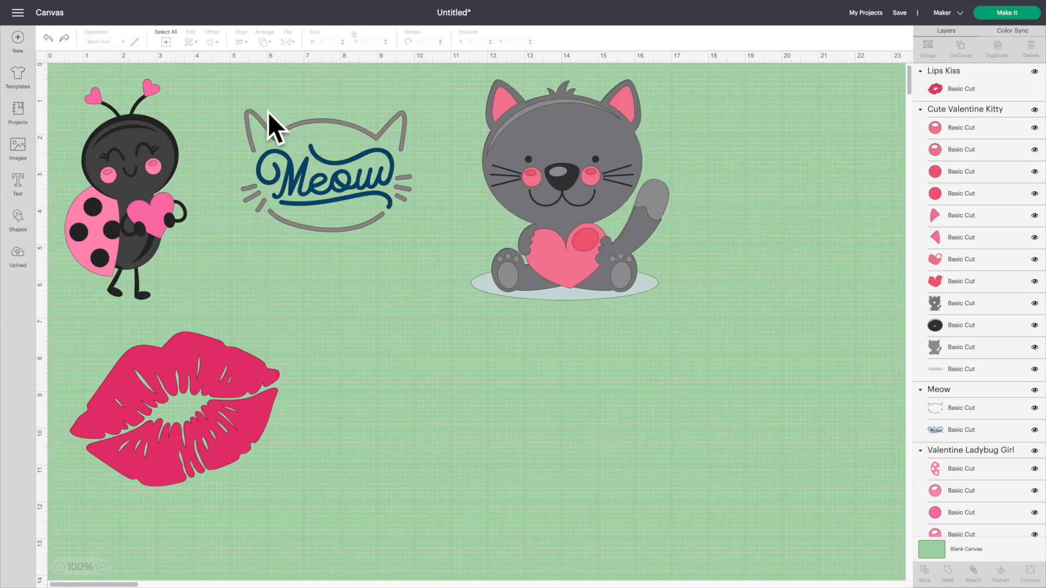
click(345, 192)
scroll(346, 192, up, 1)
scroll(345, 192, left, 1)
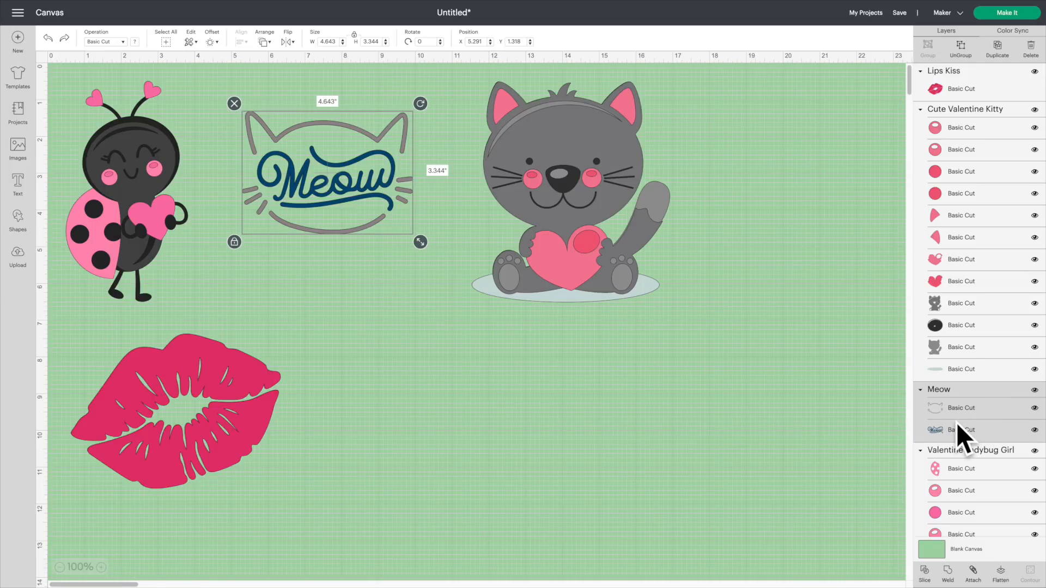
scroll(989, 424, down, 1)
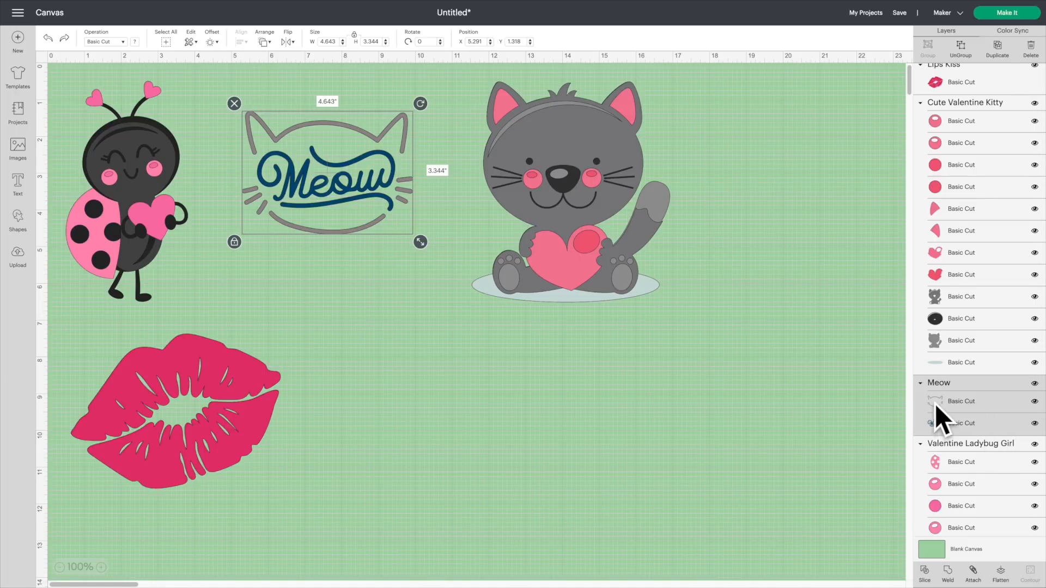
scroll(935, 404, up, 1)
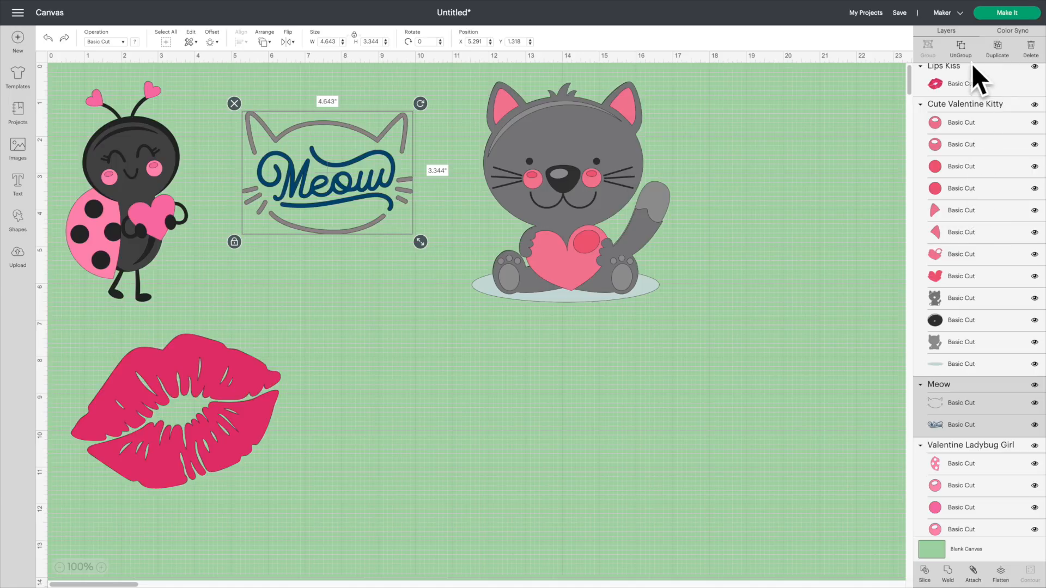
click(964, 48)
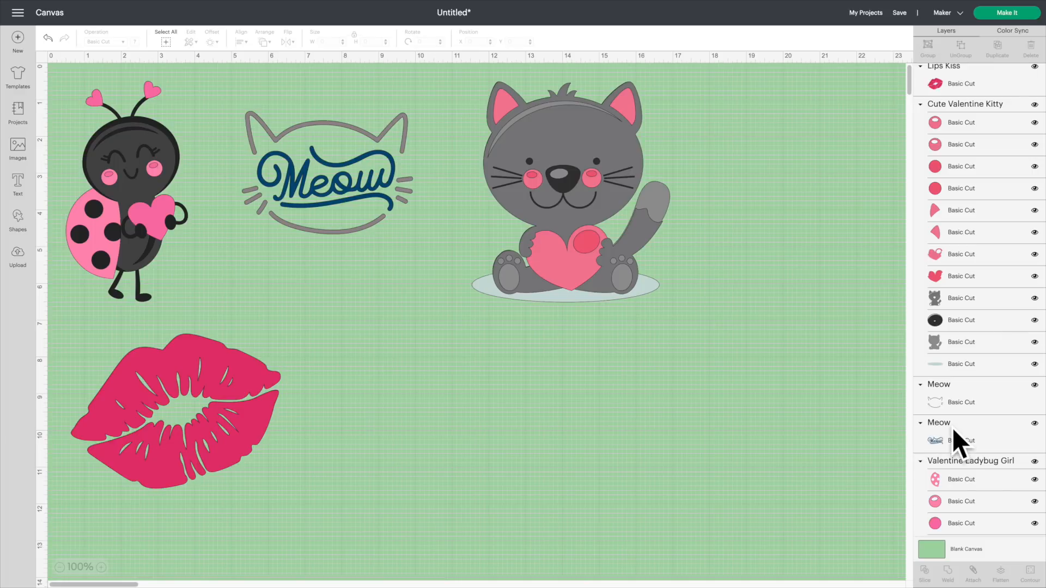
- Move the cat-face outline away from the Meow lettering to the right of the kitty and delete it
click(338, 184)
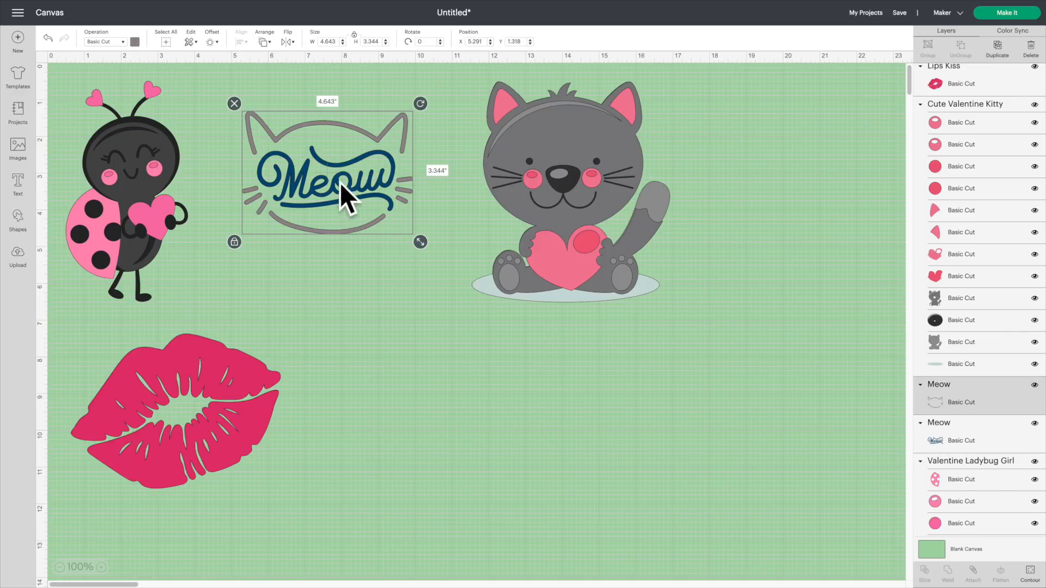
drag(344, 233, 805, 224)
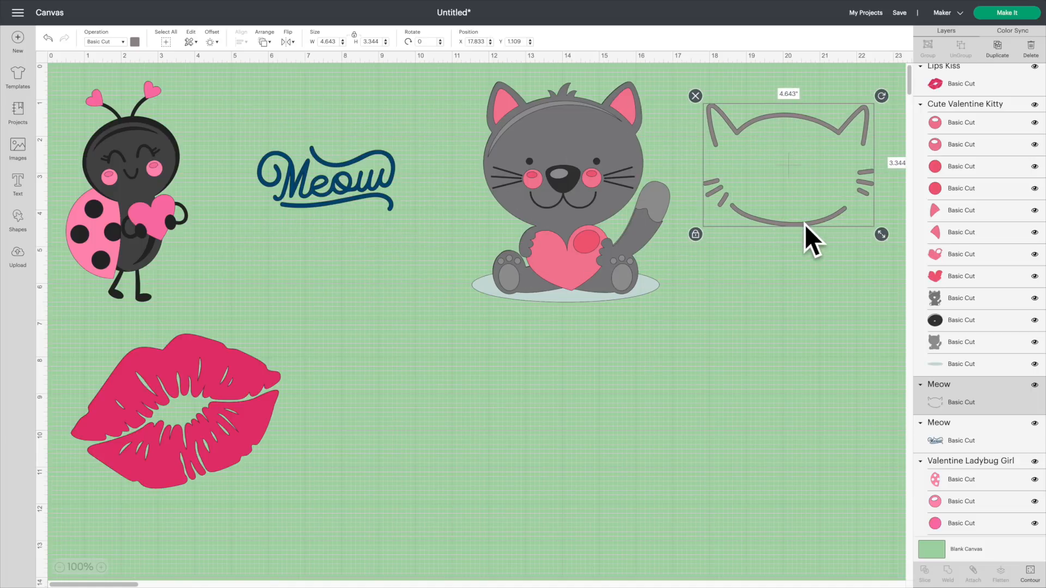
click(695, 97)
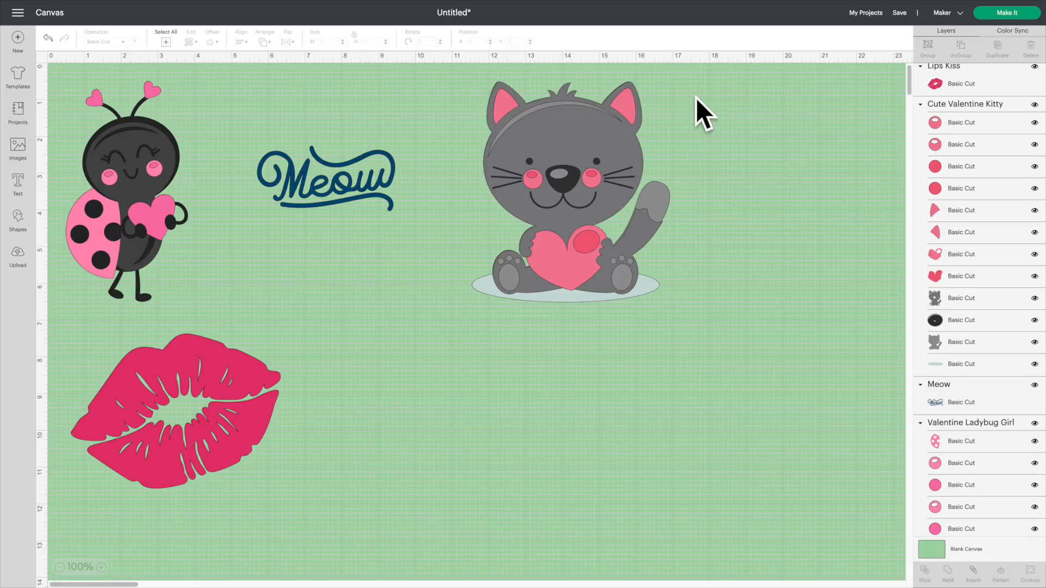
- Shrink the Meow lettering to about 1.03 inches wide on the kitty's heart and bring it to the front
drag(325, 189, 587, 357)
drag(659, 396, 573, 266)
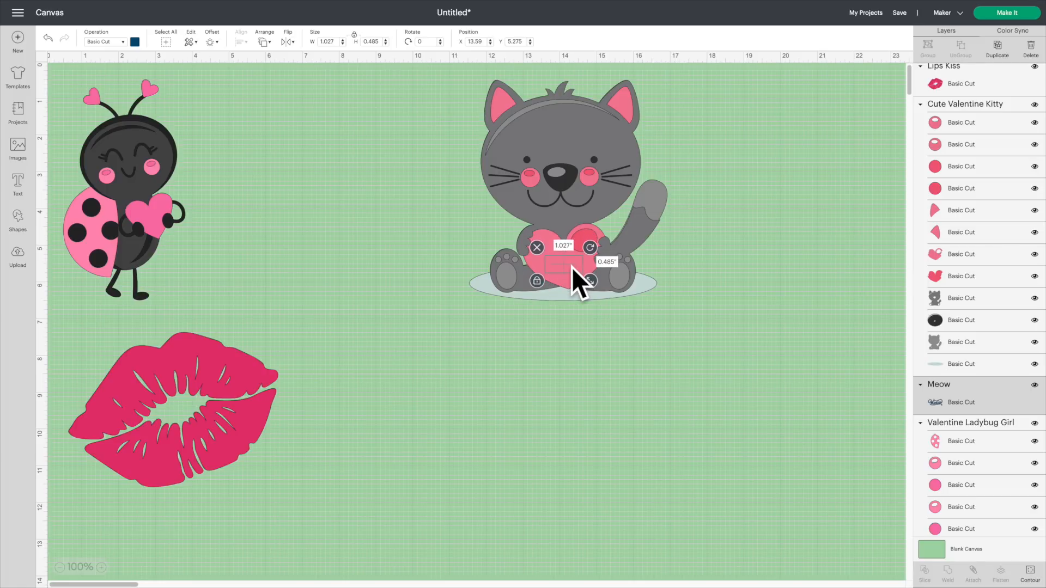
click(265, 41)
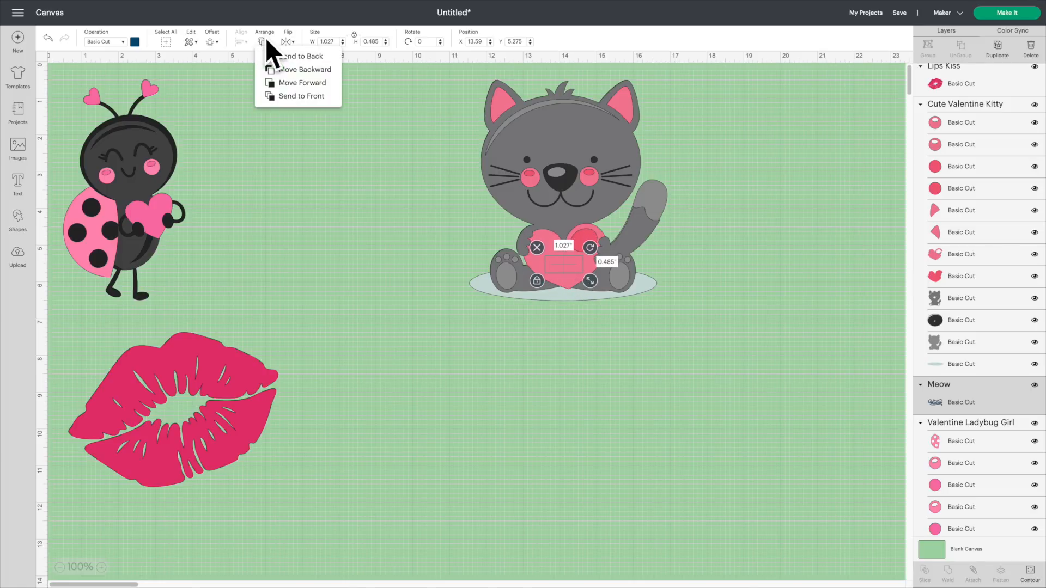
click(294, 96)
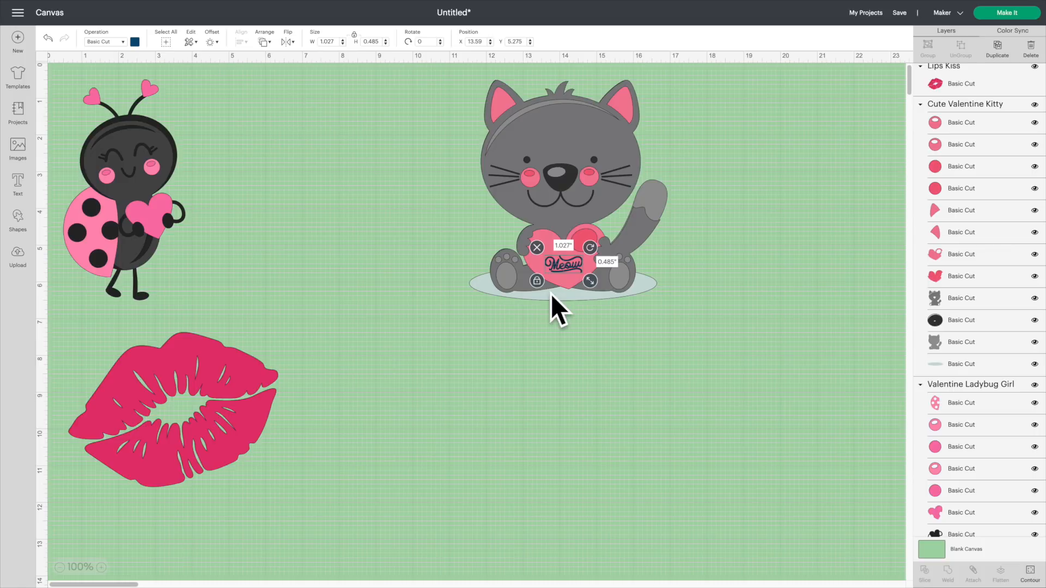
- Enlarge the Meow lettering to about 1.38 inches wide and adjust its placement on the kitty's heart
drag(590, 280, 567, 267)
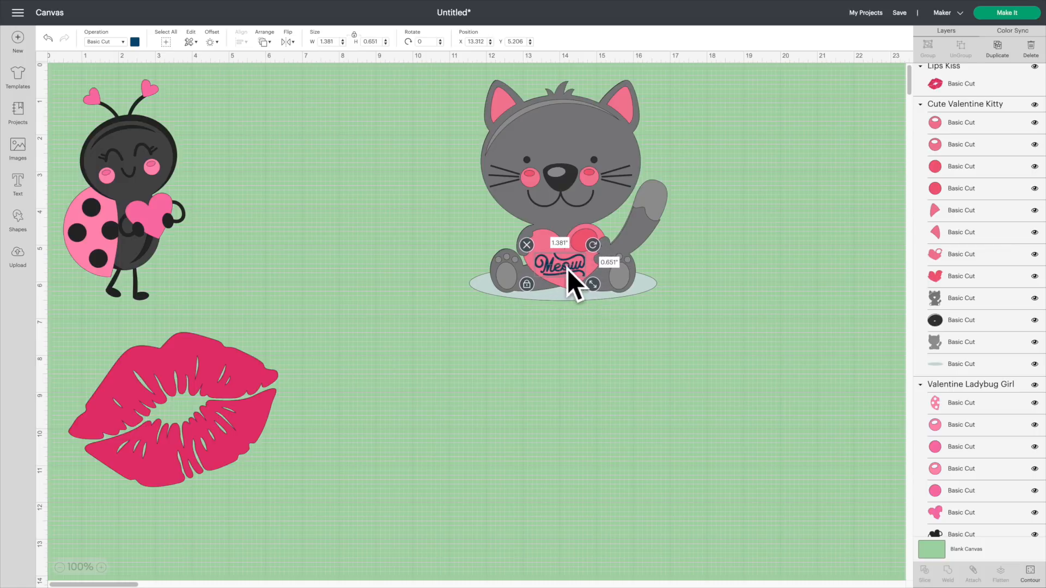
click(698, 277)
drag(576, 269, 577, 268)
- Shift the lips slightly down and move the Meow lettering off the heart to the space beside the ladybug's head
drag(205, 378, 214, 416)
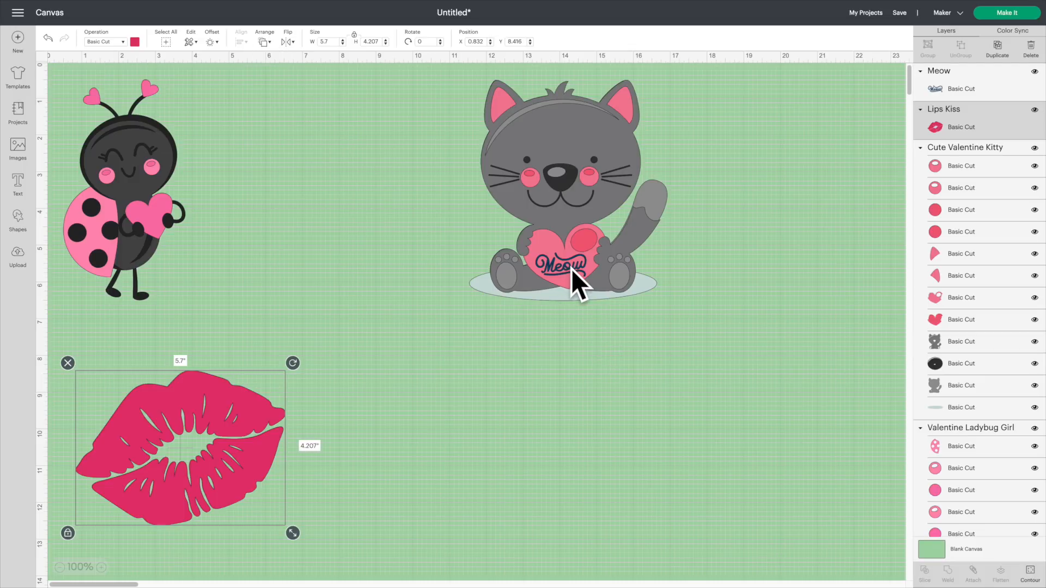
drag(574, 271, 286, 135)
click(332, 195)
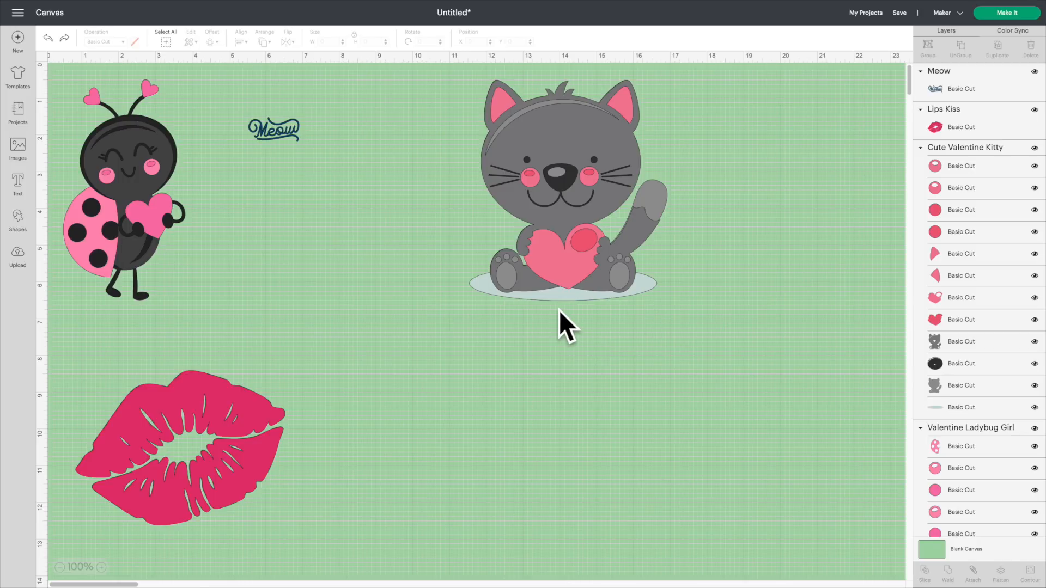
- Ungroup the grey kitty into separate layers and look through them
click(572, 214)
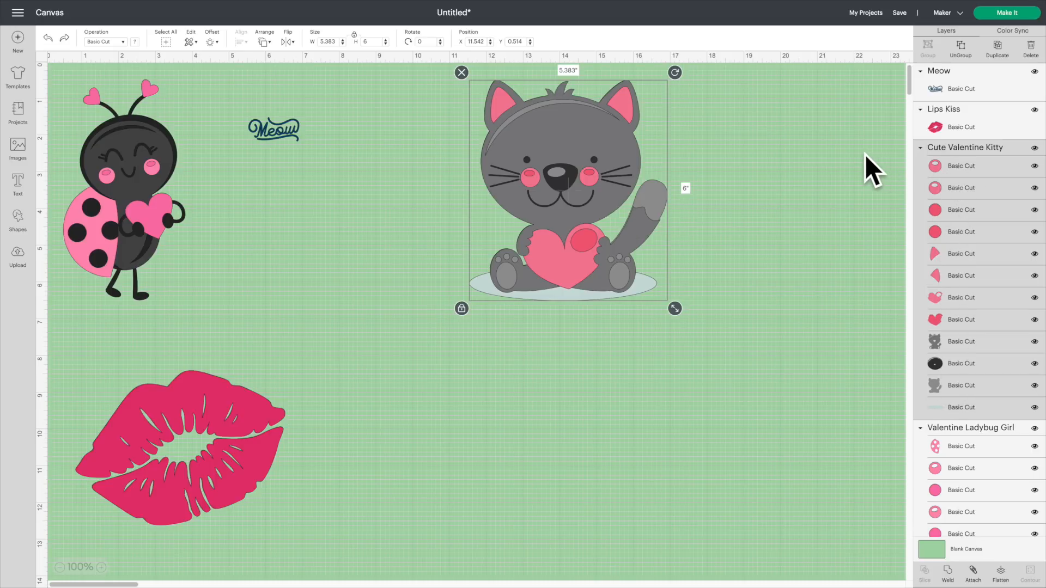
click(961, 49)
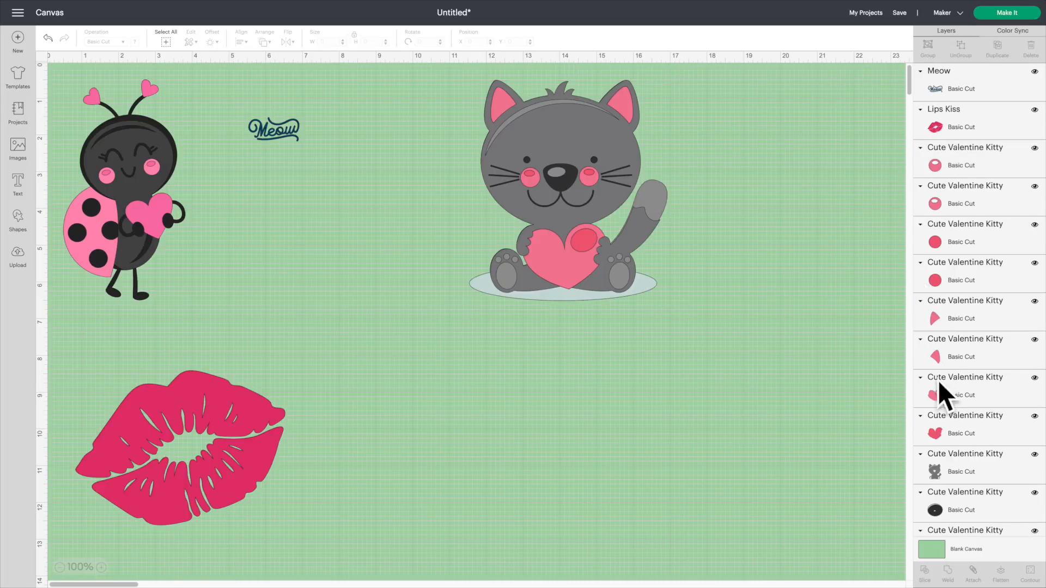
scroll(962, 447, down, 3)
scroll(962, 446, up, 4)
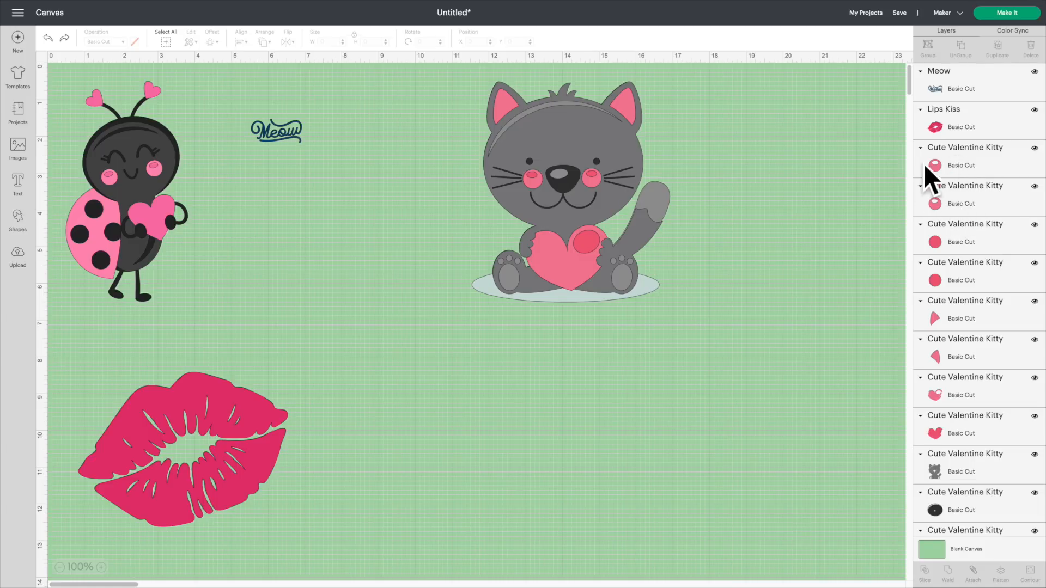
- Delete the two light pink cheek layers with highlights from the Cute Valentine Kitty, leaving the solid red cheeks
click(957, 159)
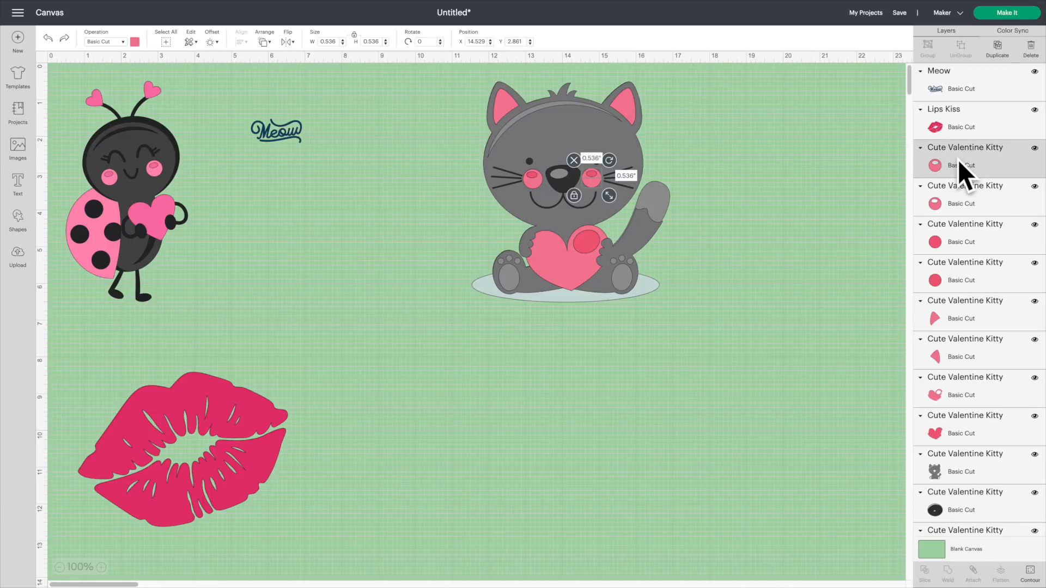
shift+click(954, 194)
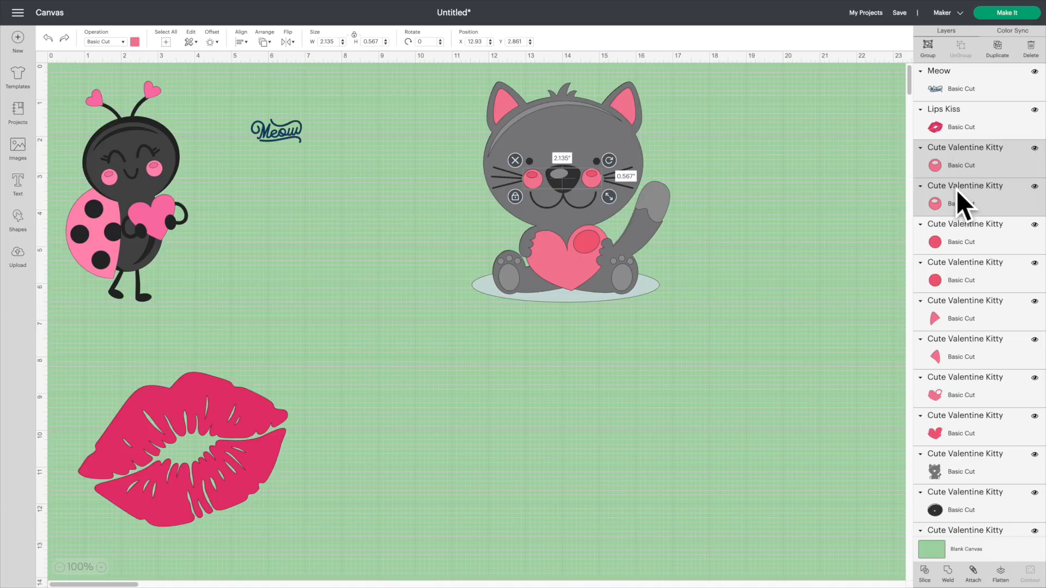
key(Delete)
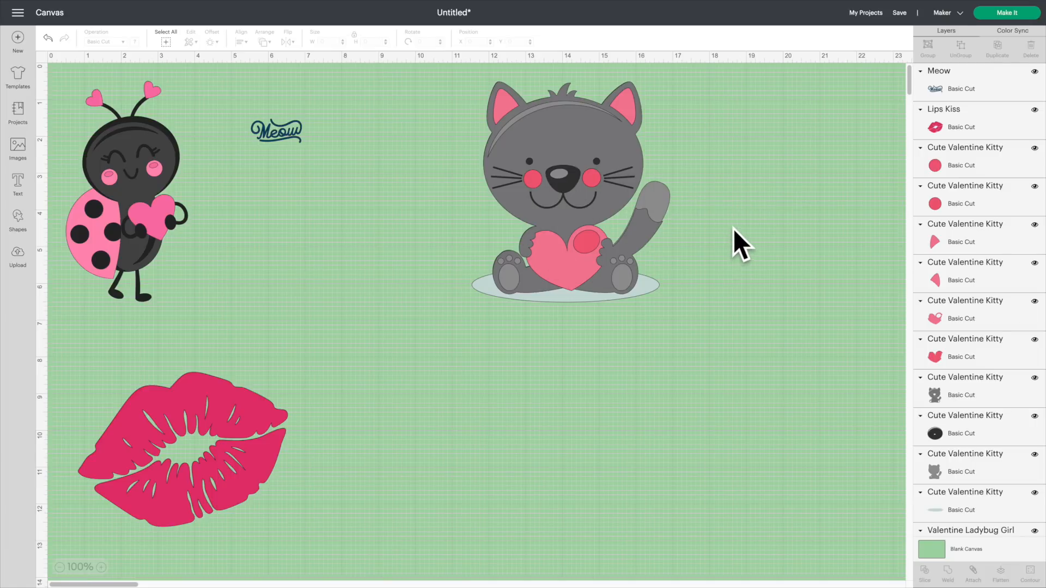
- Move the kitty's dark grey detail layer to the empty space beside the cat and hide the contours of its right-side whiskers
click(943, 394)
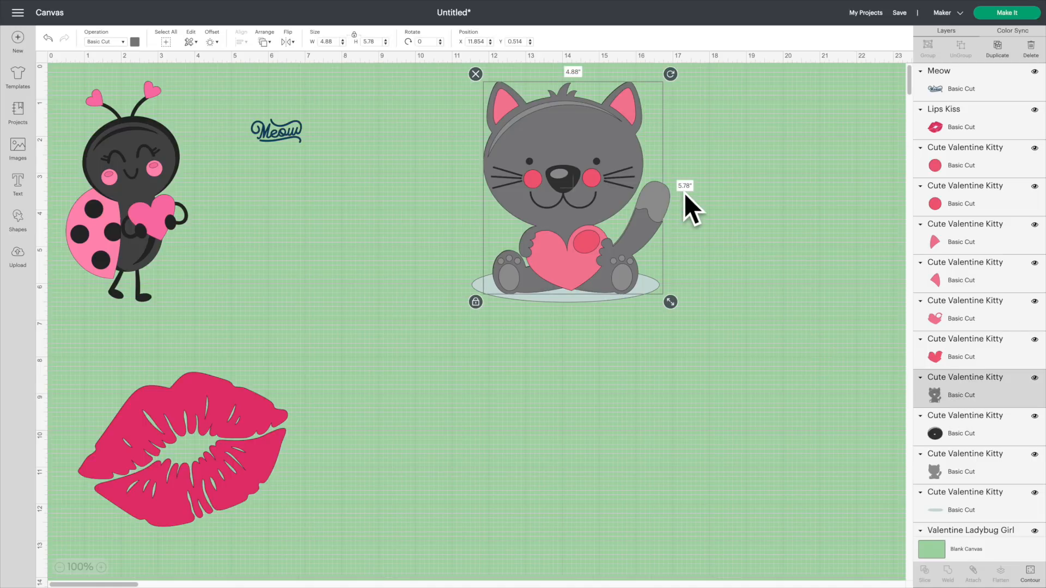
drag(684, 193, 830, 134)
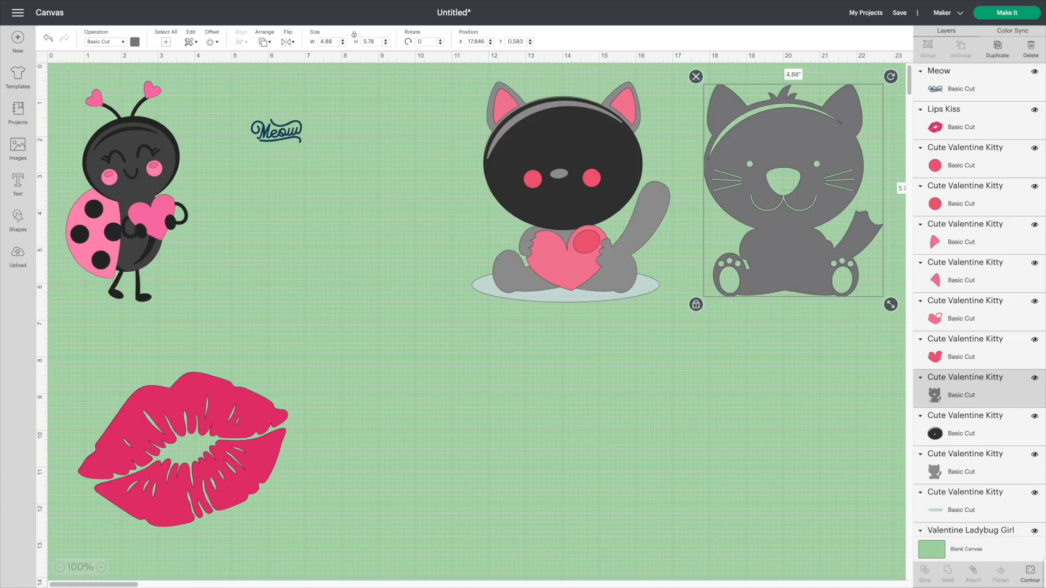
click(1030, 575)
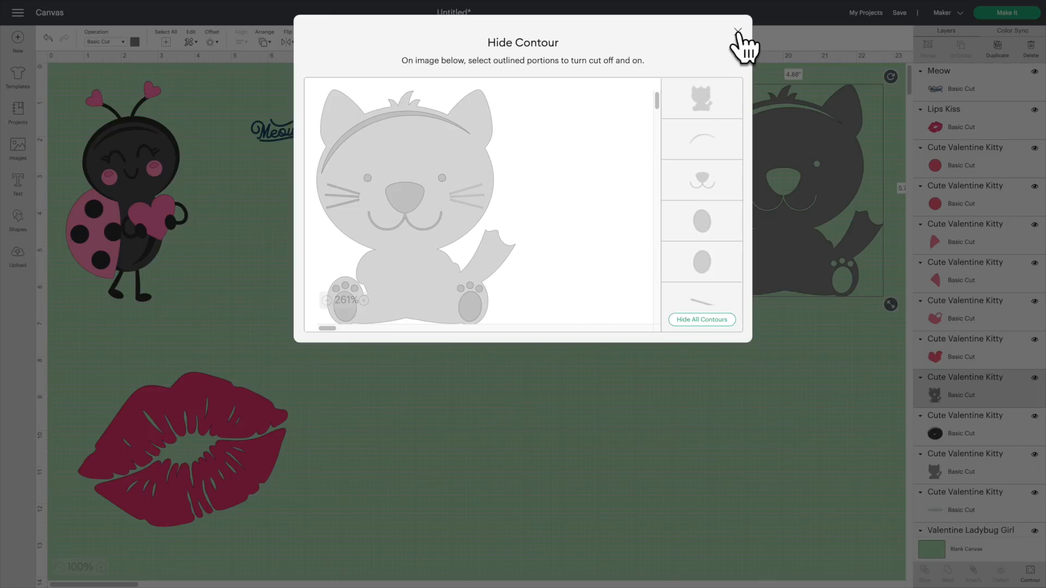
click(622, 402)
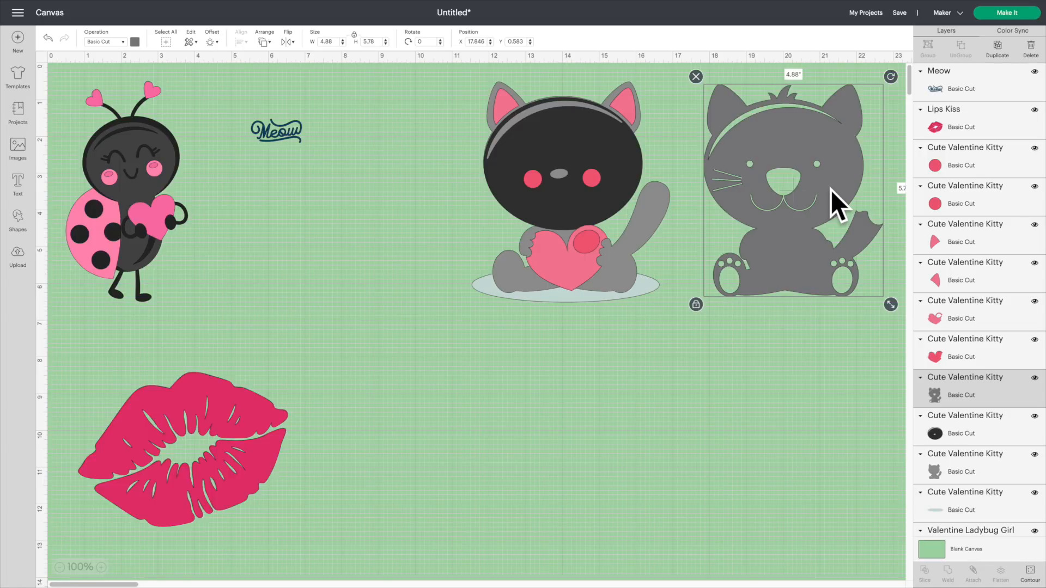
- Try hiding all contours of the separated dark grey kitty layer, and undo that change
click(1031, 574)
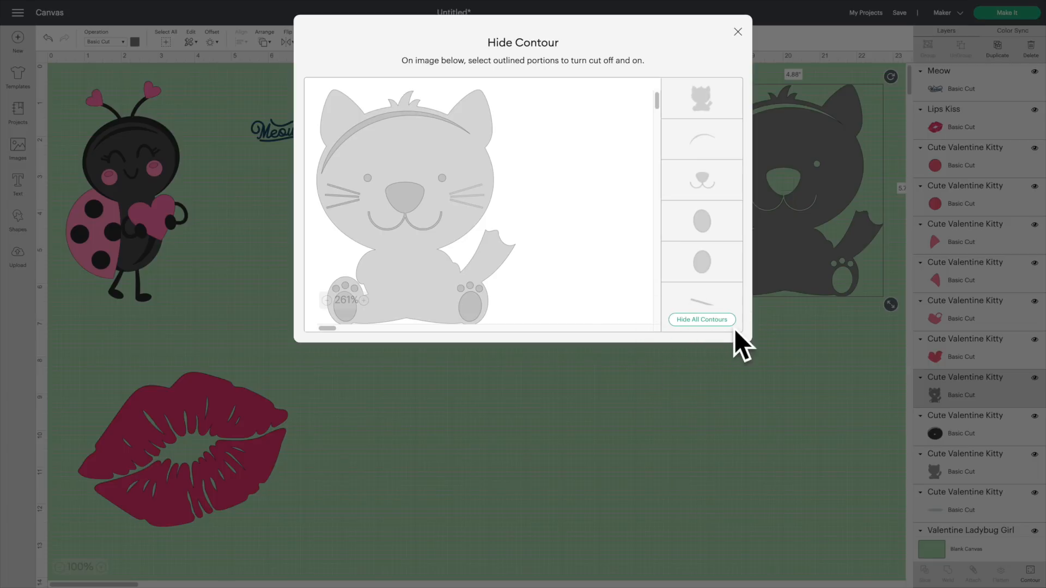
click(703, 320)
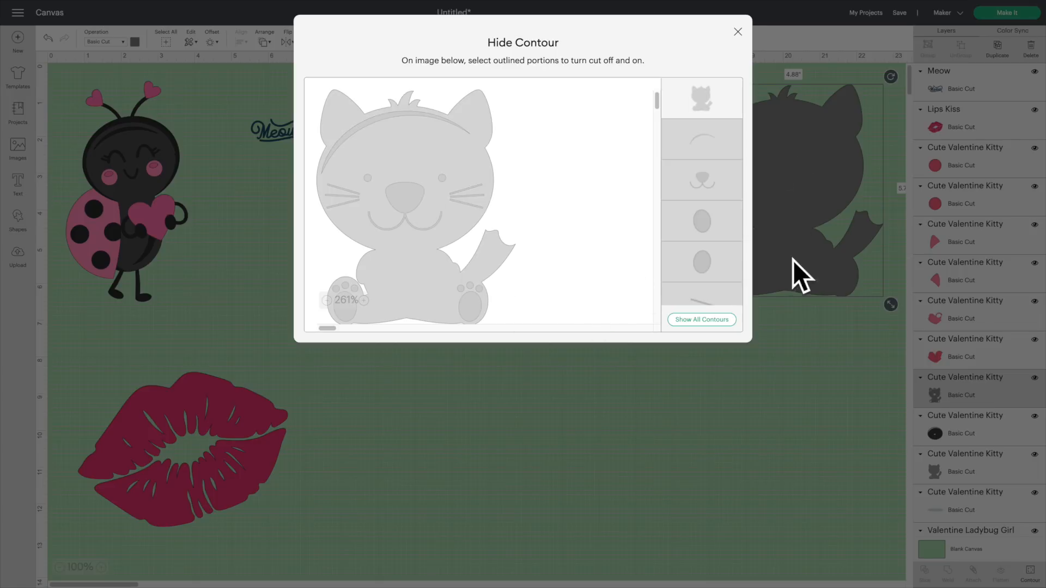
click(740, 32)
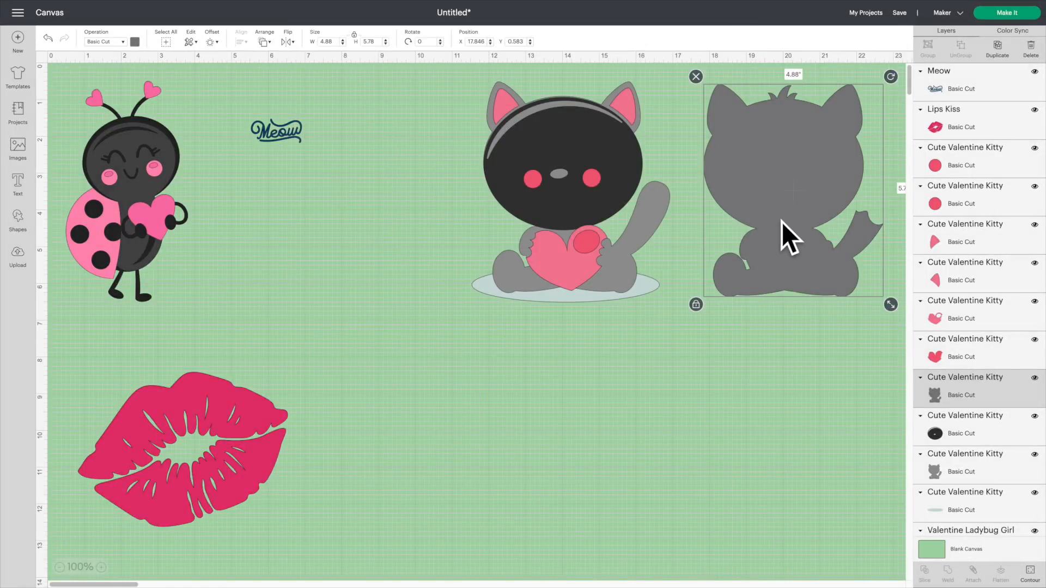
click(48, 38)
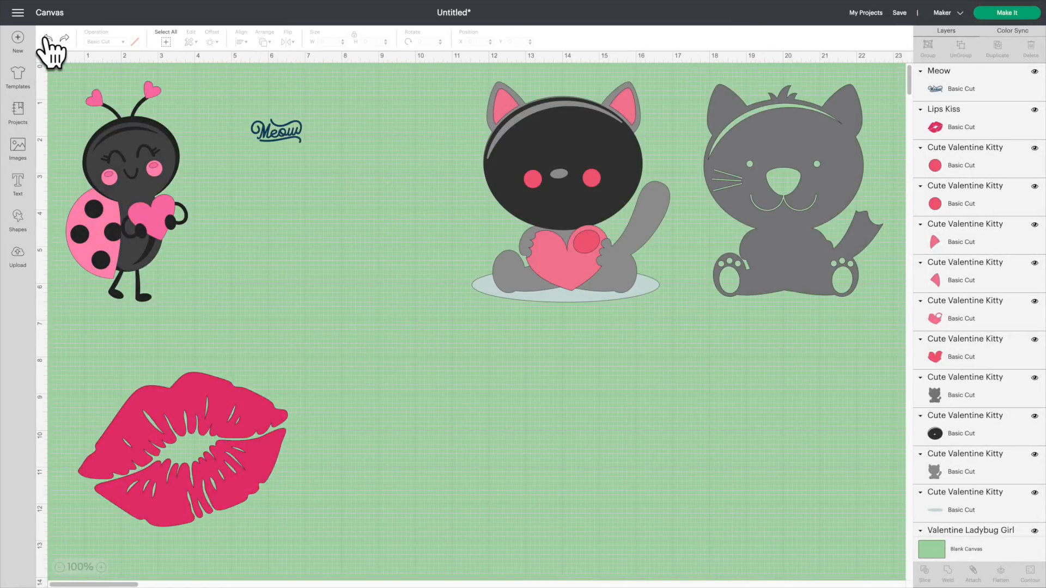
- Look through the contours of the separated dark grey kitty layer and hide only the curved highlight across the forehead
click(782, 243)
click(1030, 573)
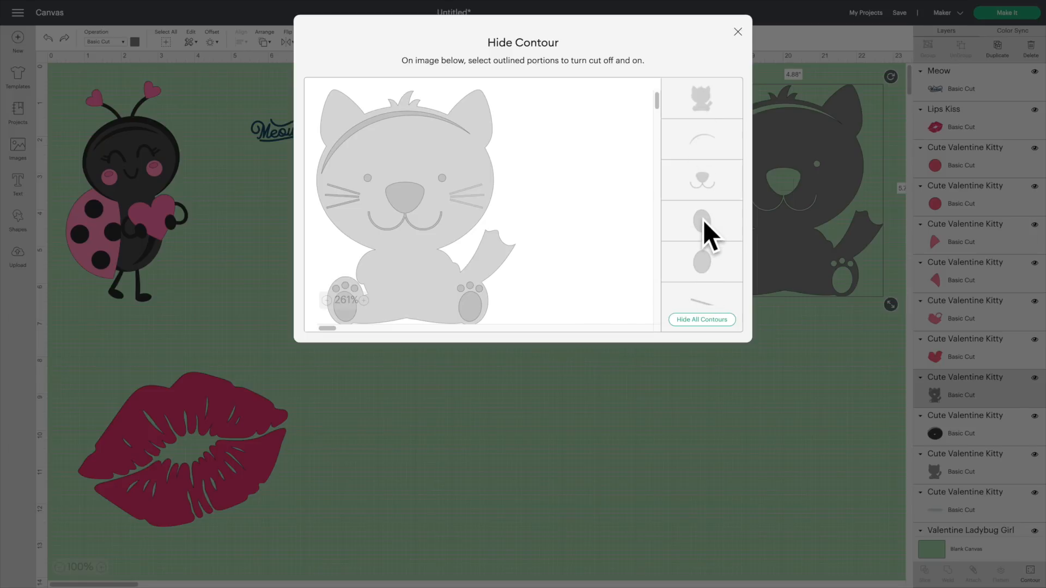
scroll(703, 220, down, 10)
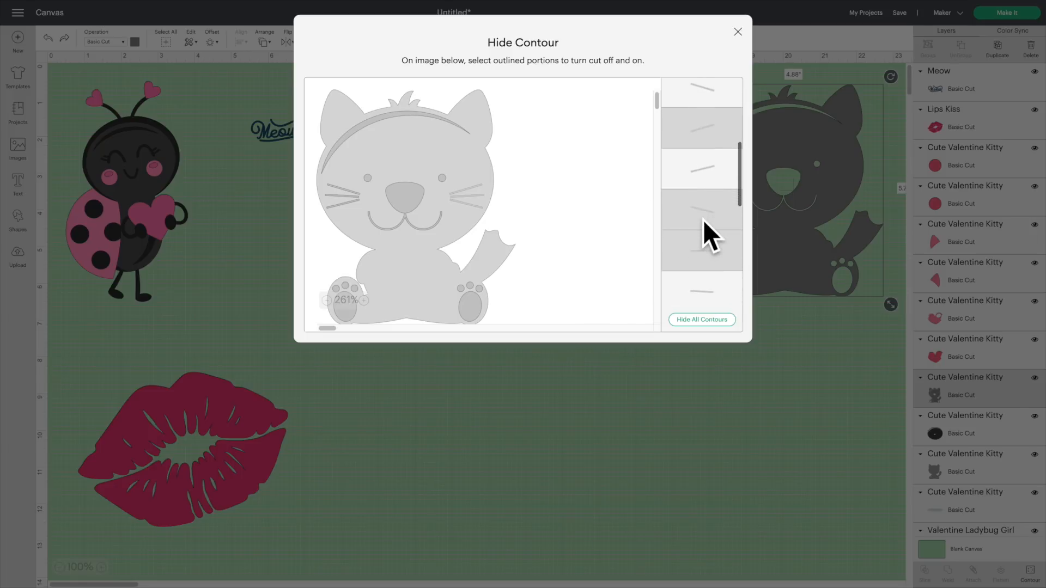
scroll(704, 220, down, 6)
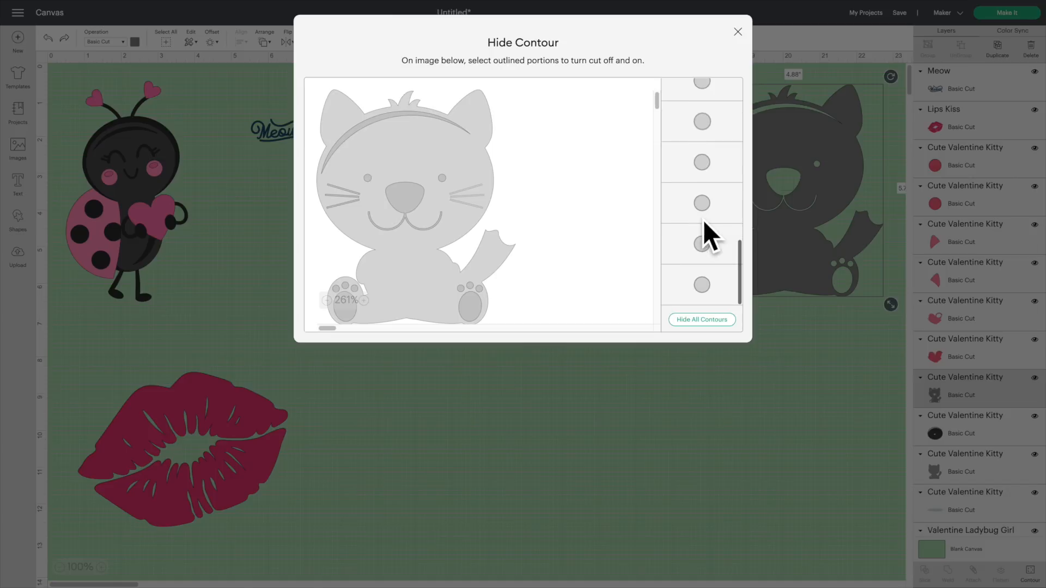
scroll(703, 220, up, 12)
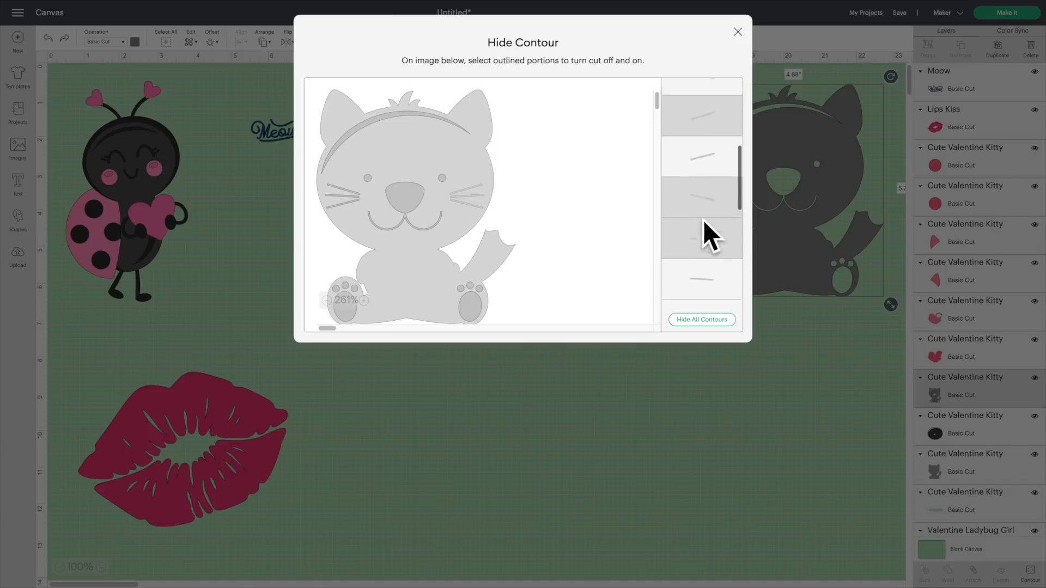
scroll(703, 220, up, 3)
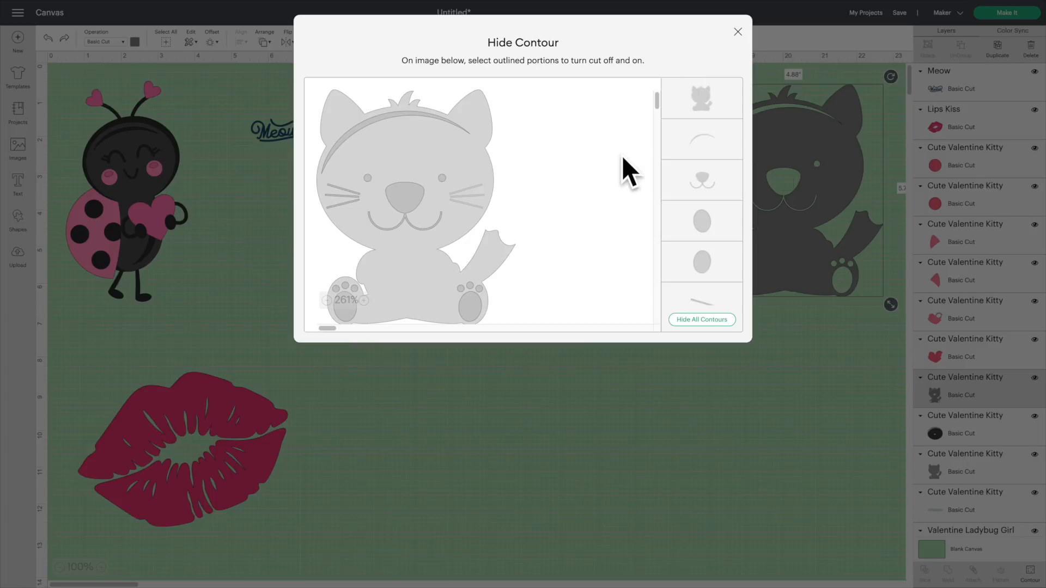
click(699, 135)
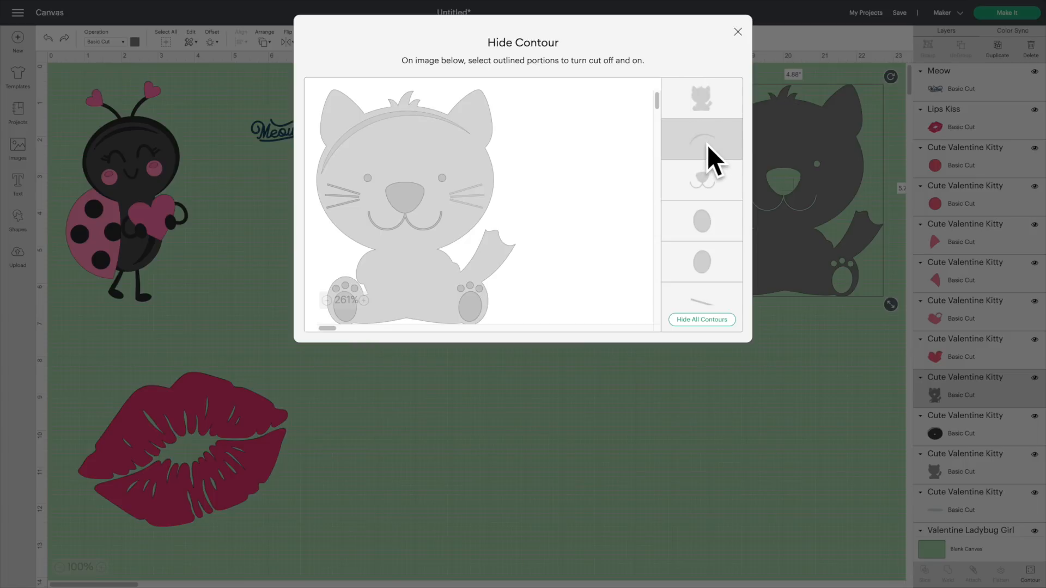
scroll(698, 145, down, 1)
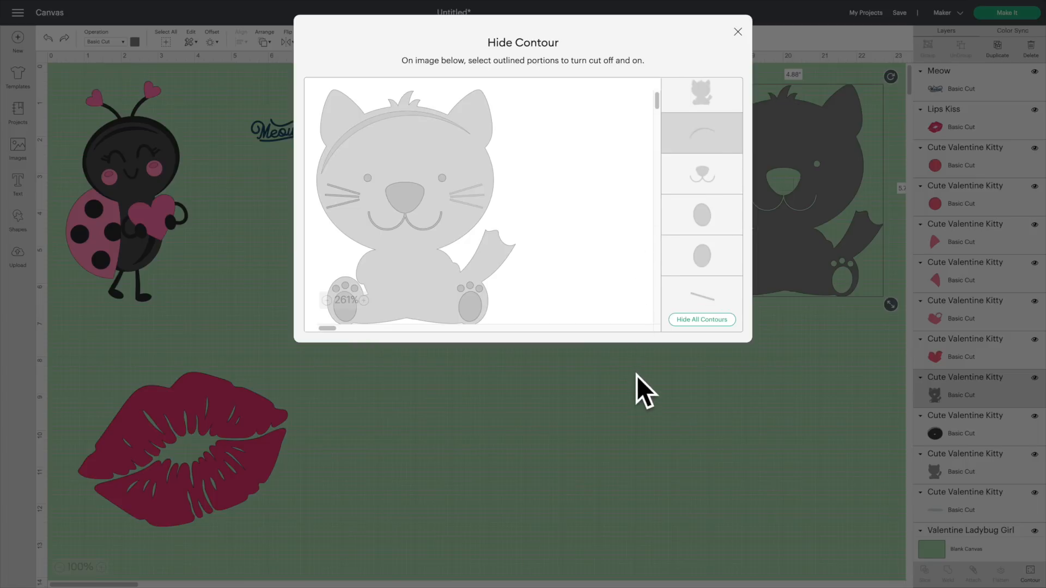
click(636, 373)
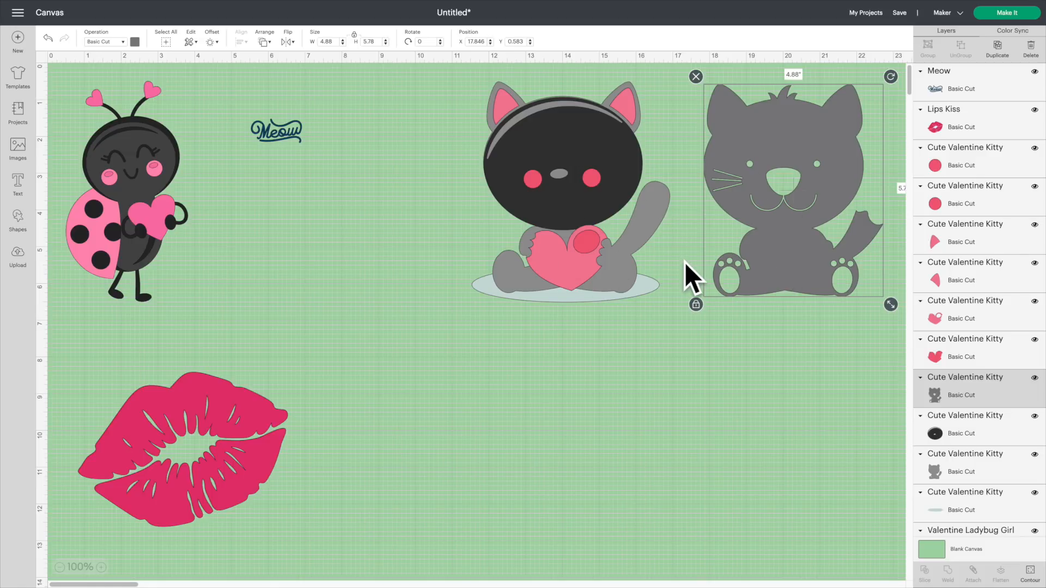
- Delete the separated dark grey kitty layer and all the remaining Cute Valentine Kitty layers from the canvas
click(695, 75)
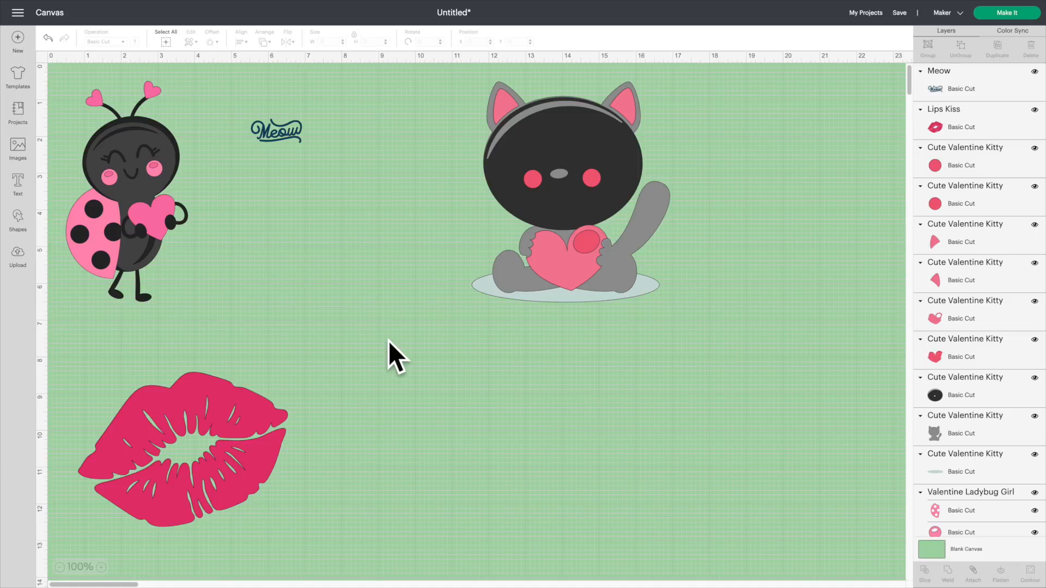
drag(459, 67, 678, 325)
key(Delete)
- Move the lips up into the space the kitty occupied, beside the Meow lettering, and deselect them
drag(251, 453, 515, 181)
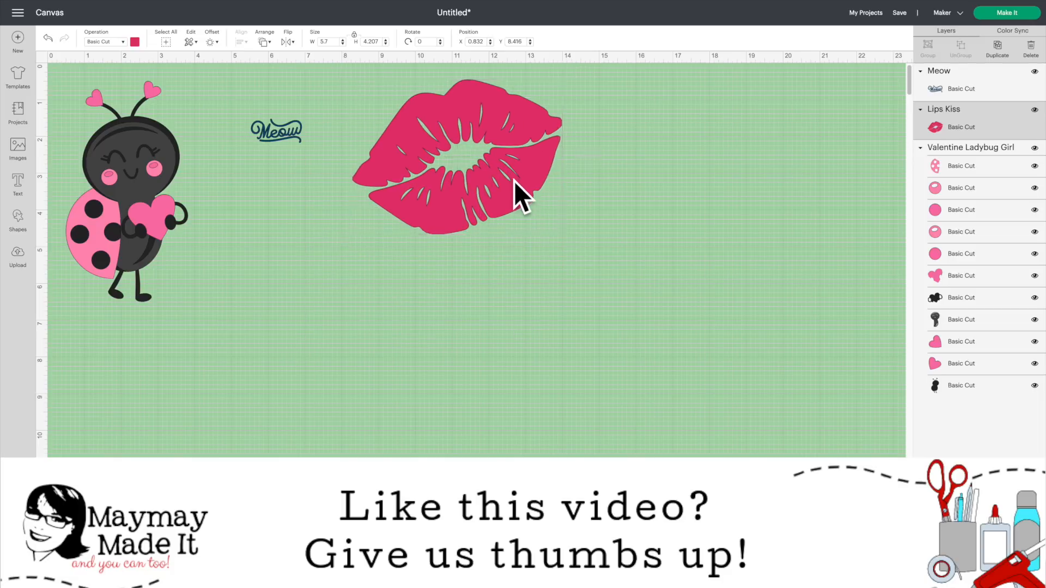
click(512, 319)
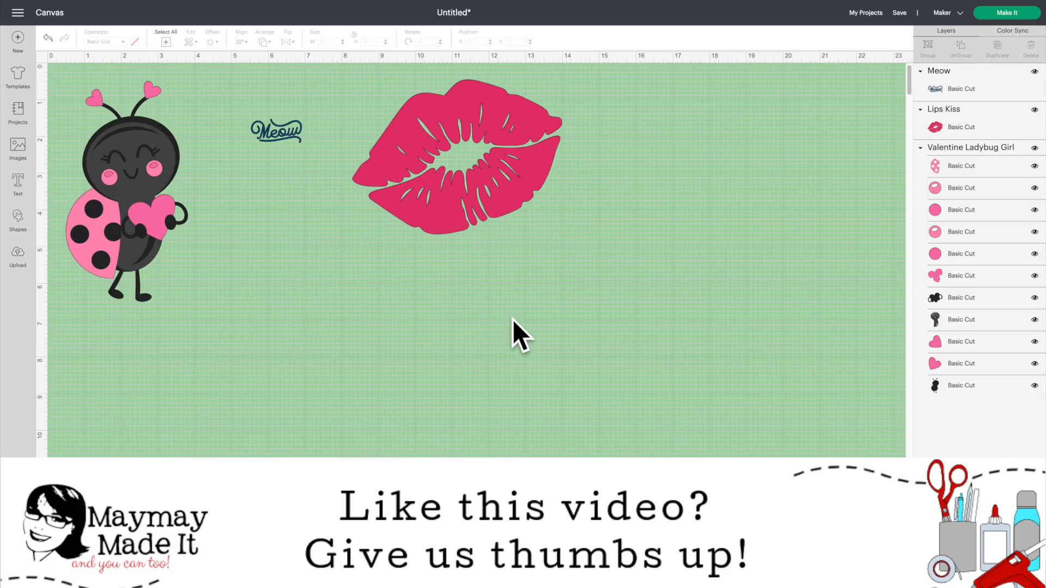